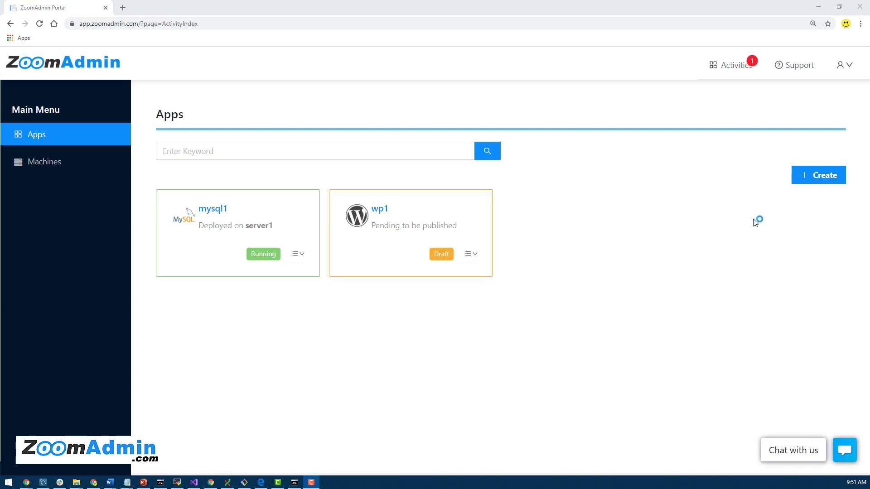
- Start a new app and choose phpMyAdmin as its app type
{"action": "left_click", "coordinate": [829, 180]}
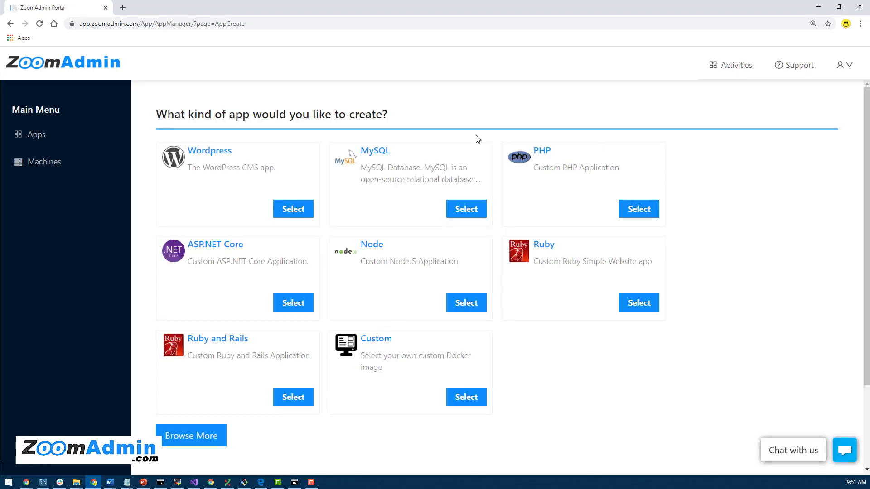
{"action": "left_click", "coordinate": [194, 437]}
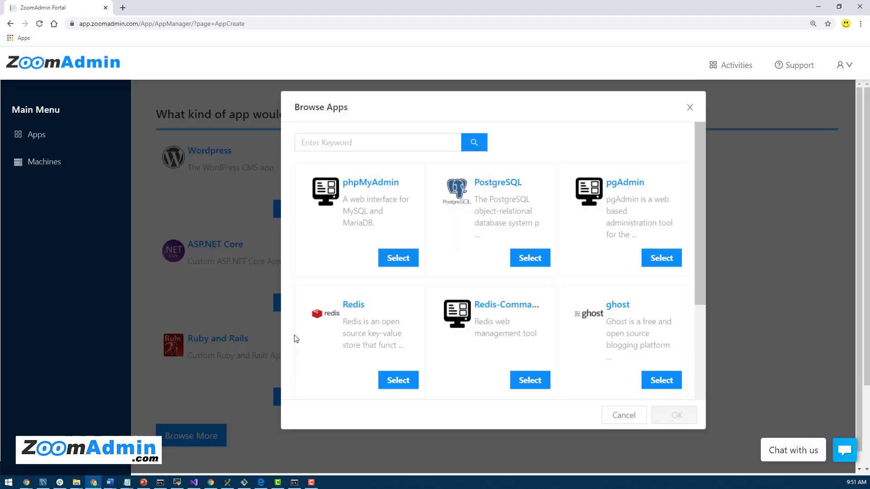
{"action": "left_click", "coordinate": [405, 262]}
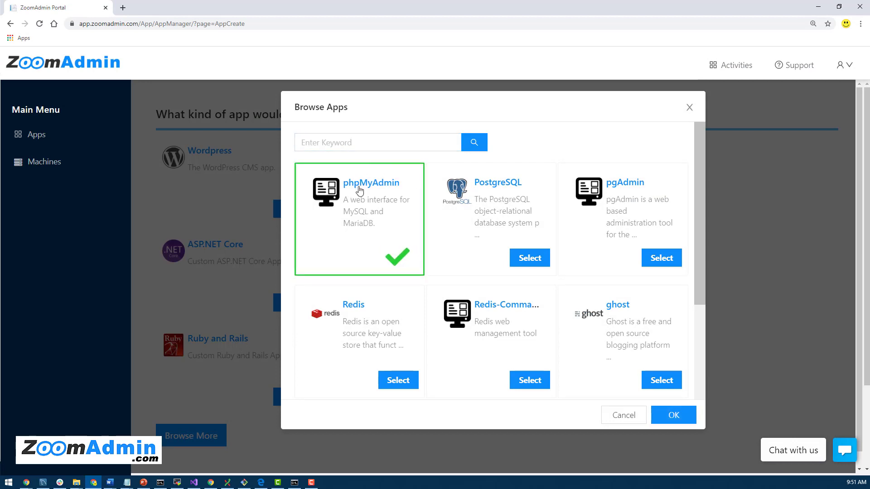
{"action": "left_click", "coordinate": [674, 415]}
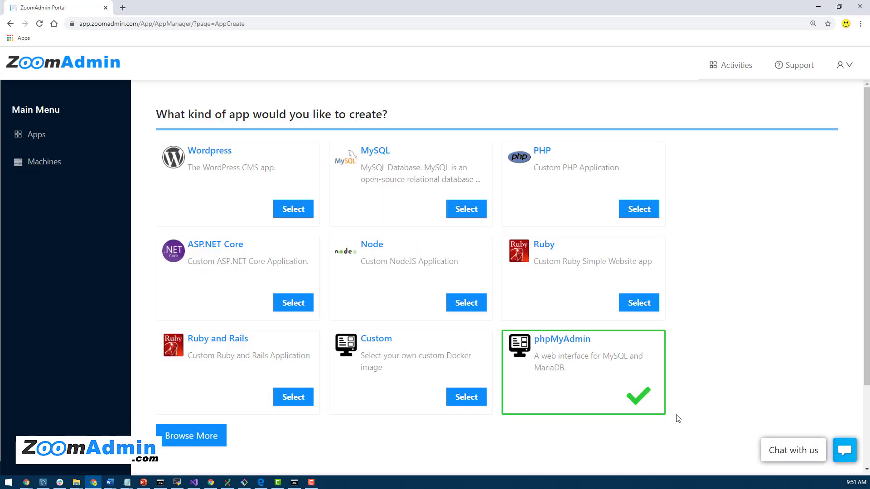
- Name the new app phpMyAdmin1 and continue to its editing page
{"action": "scroll", "coordinate": [734, 371], "scroll_direction": "down", "scroll_amount": 2}
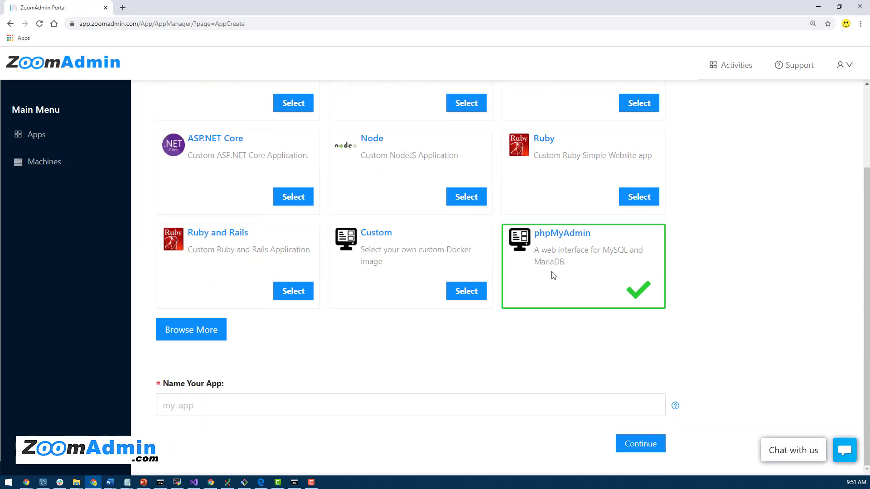
{"action": "left_click", "coordinate": [266, 410]}
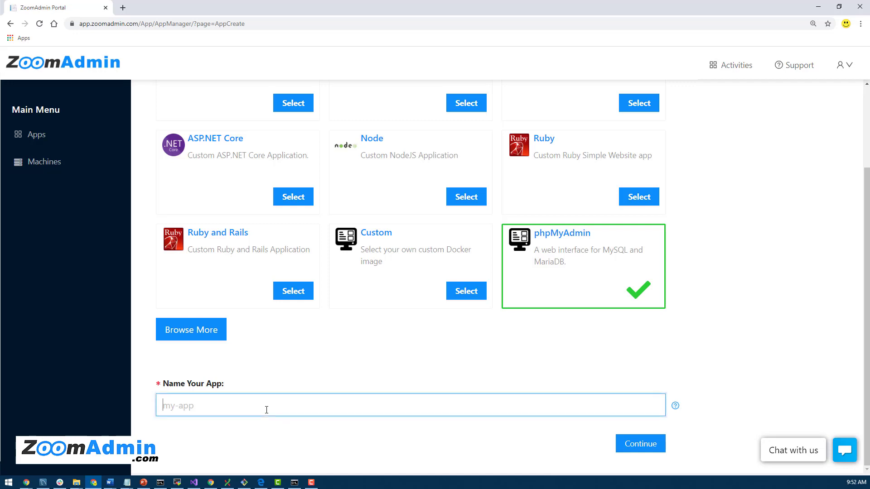
{"action": "type", "text": "phpMyAdmin1"}
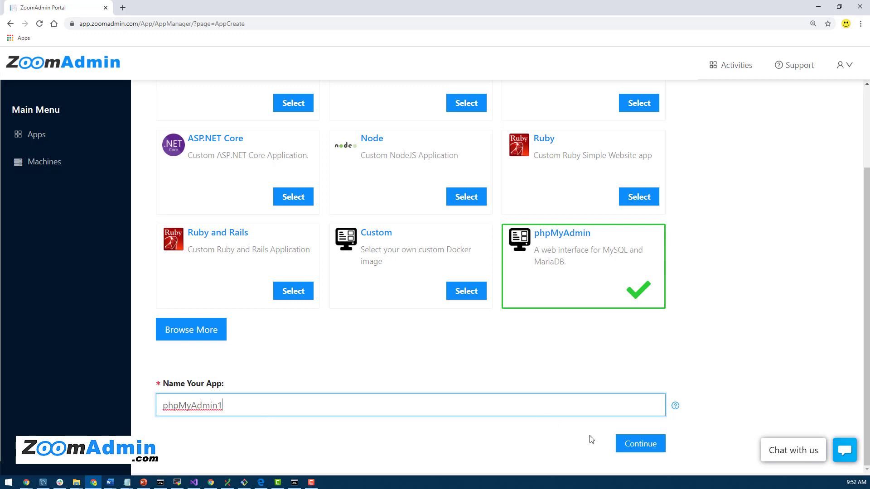
{"action": "left_click", "coordinate": [639, 444]}
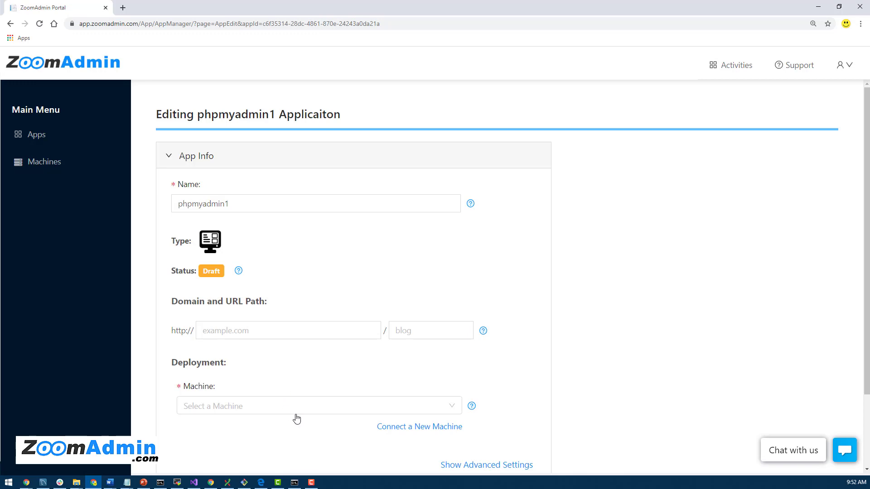
- Choose server1 as phpmyadmin1's deployment machine and publish the app
{"action": "left_click", "coordinate": [297, 410]}
{"action": "scroll", "coordinate": [610, 406], "scroll_direction": "down", "scroll_amount": 2}
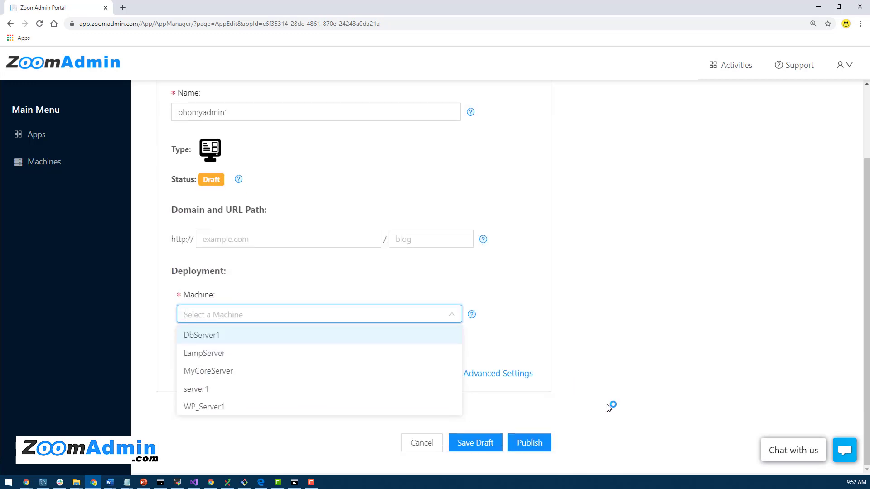
{"action": "left_click", "coordinate": [202, 390]}
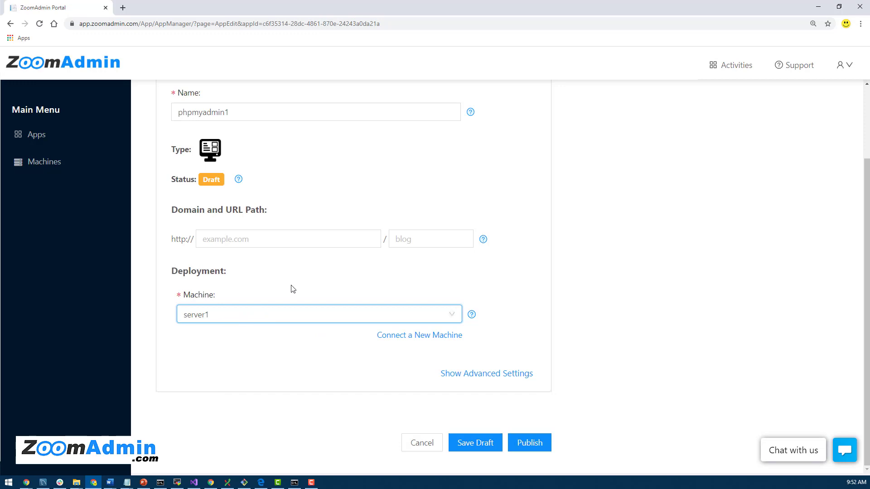
{"action": "scroll", "coordinate": [234, 401], "scroll_direction": "up", "scroll_amount": 1}
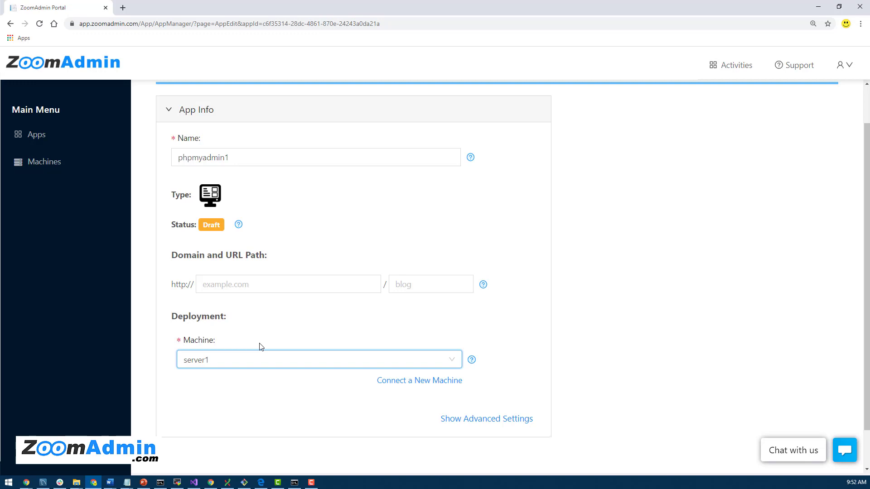
{"action": "scroll", "coordinate": [261, 347], "scroll_direction": "down", "scroll_amount": 1}
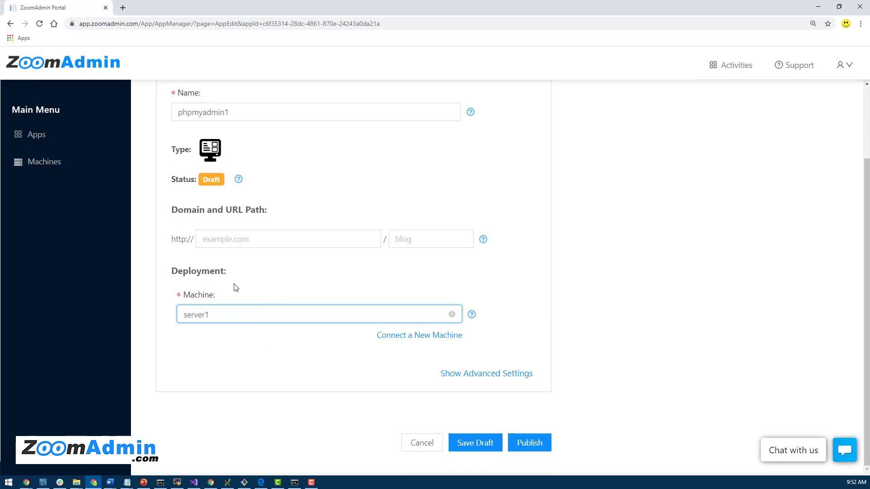
{"action": "scroll", "coordinate": [319, 330], "scroll_direction": "up", "scroll_amount": 2}
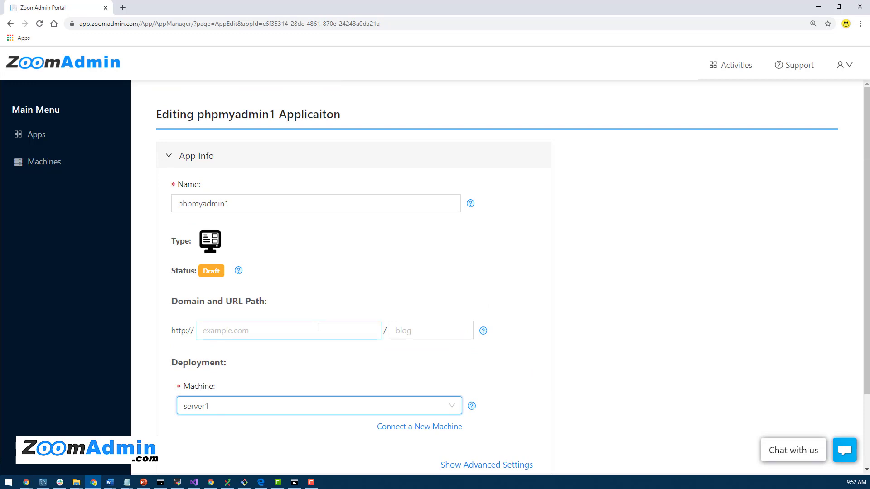
{"action": "scroll", "coordinate": [318, 333], "scroll_direction": "down", "scroll_amount": 1}
{"action": "scroll", "coordinate": [314, 382], "scroll_direction": "down", "scroll_amount": 1}
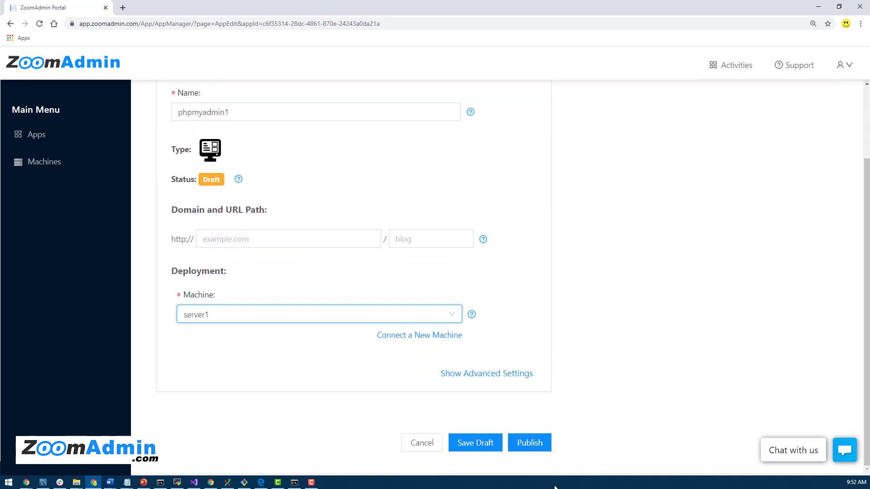
{"action": "left_click", "coordinate": [534, 443]}
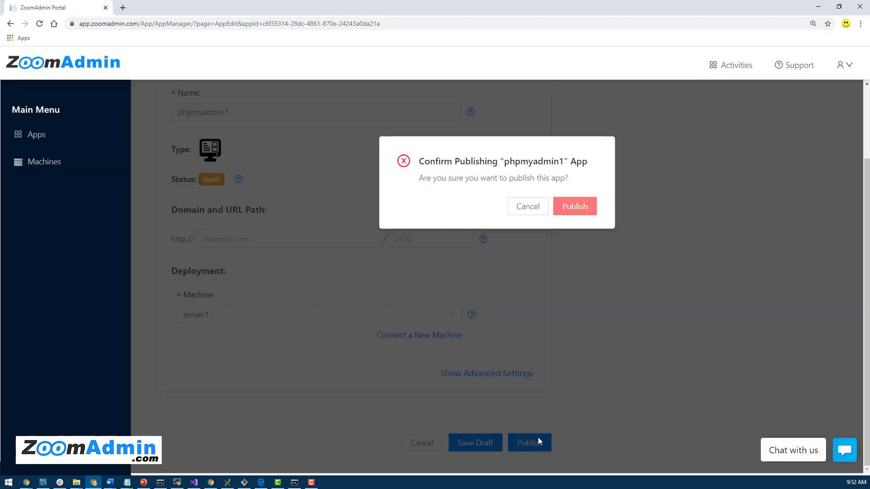
- Confirm publishing phpmyadmin1 in the Confirm Publishing dialog
{"action": "left_click", "coordinate": [582, 207]}
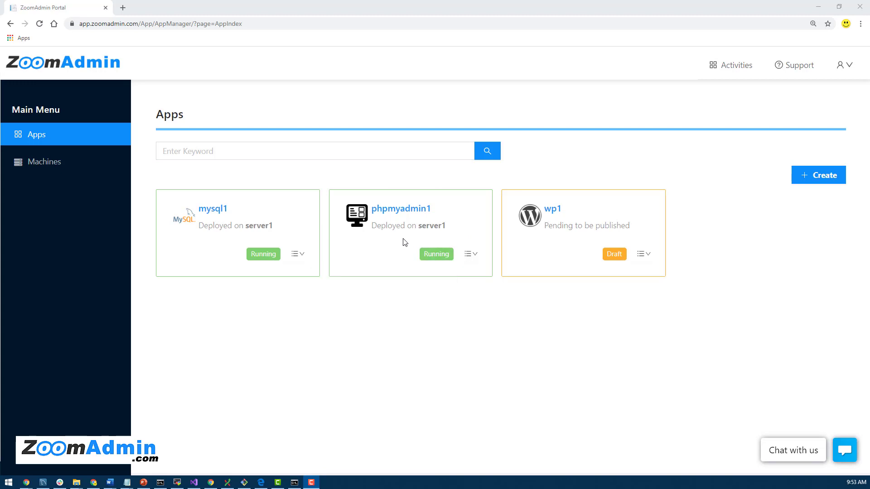
- Open phpmyadmin1's public URL 164.90.150.222:30003 in a new tab, then close its details
{"action": "left_click", "coordinate": [396, 210]}
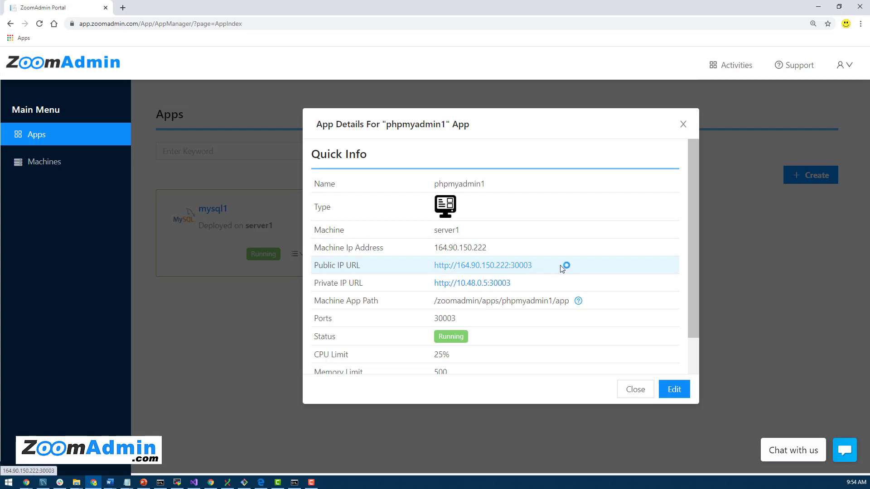
{"action": "left_click", "coordinate": [515, 270]}
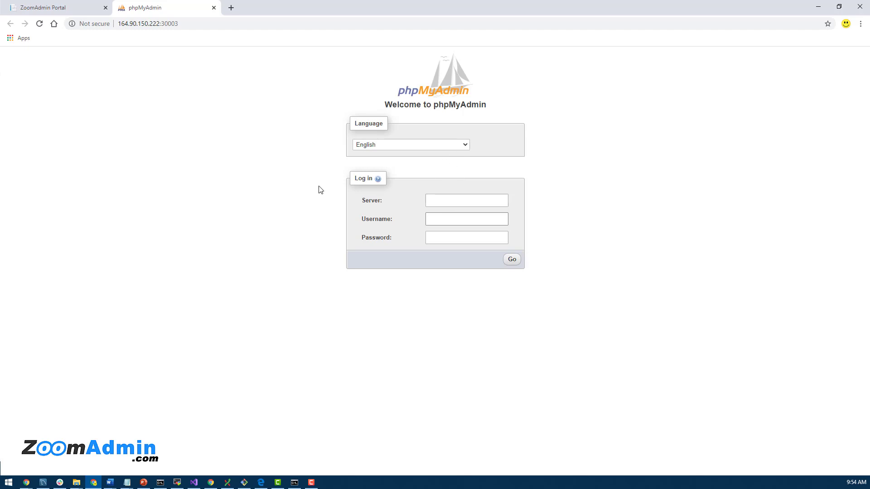
{"action": "left_click", "coordinate": [53, 9]}
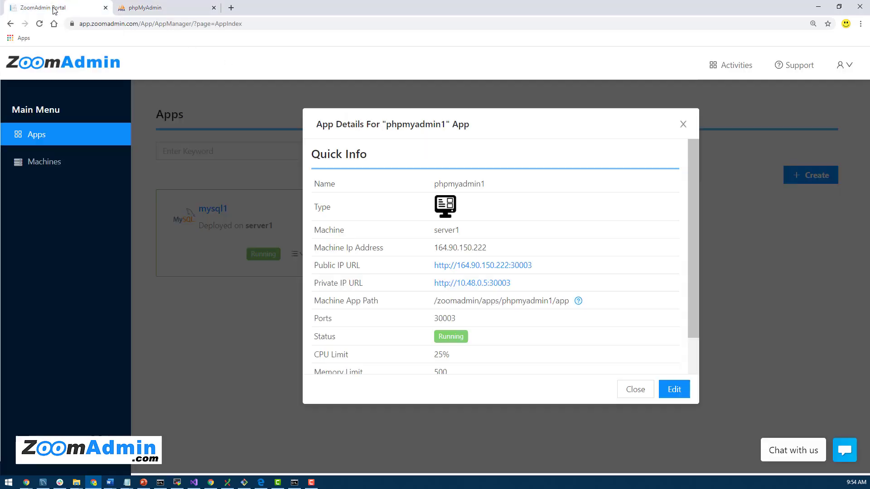
{"action": "left_click", "coordinate": [684, 125]}
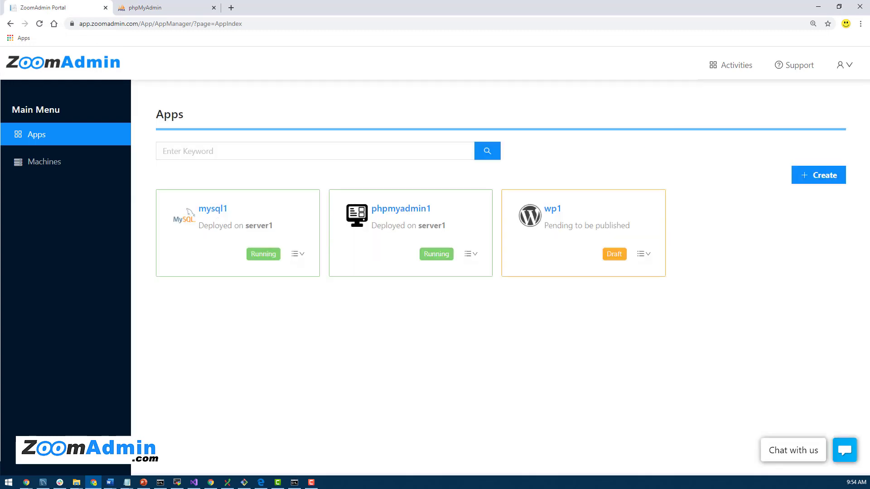
- Copy the app name mysql1 from its App Details into the Notepad note
{"action": "key", "text": "alt+Tab"}
{"action": "left_click_drag", "start_coordinate": [95, 182], "coordinate": [592, 103]}
{"action": "left_click", "coordinate": [213, 209]}
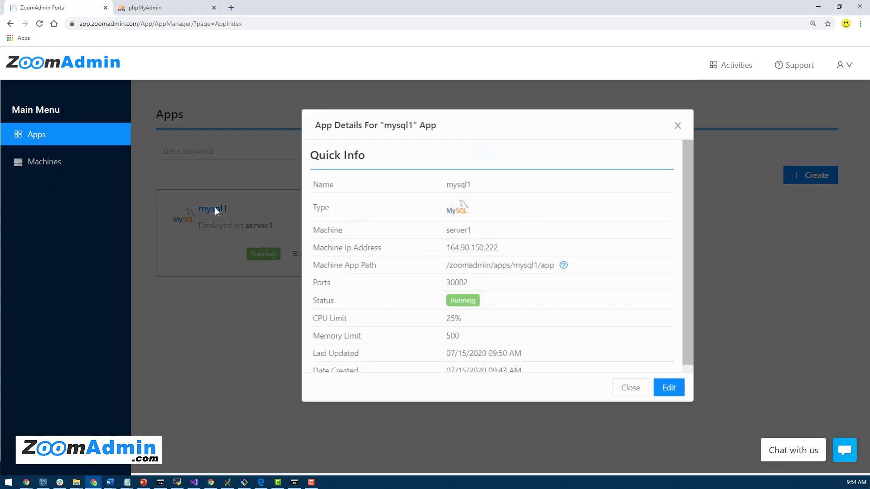
{"action": "double_click", "coordinate": [460, 182]}
{"action": "key", "text": "ctrl+c"}
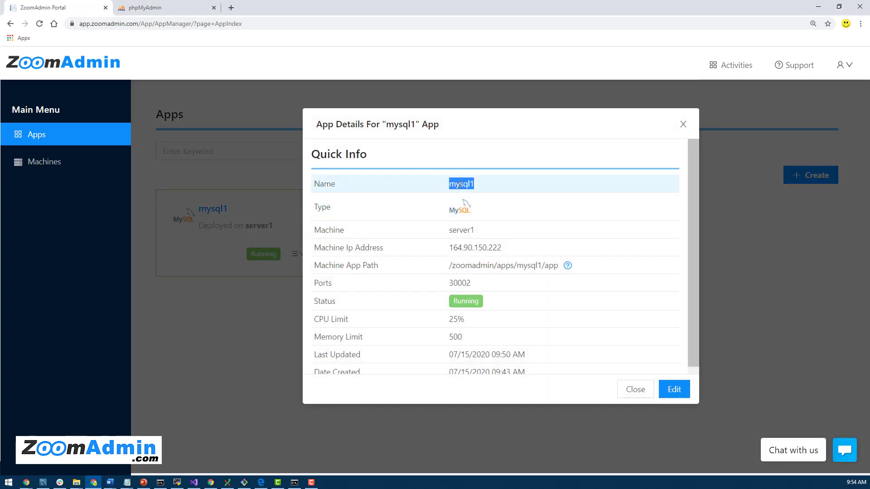
{"action": "key", "text": "alt+Tab"}
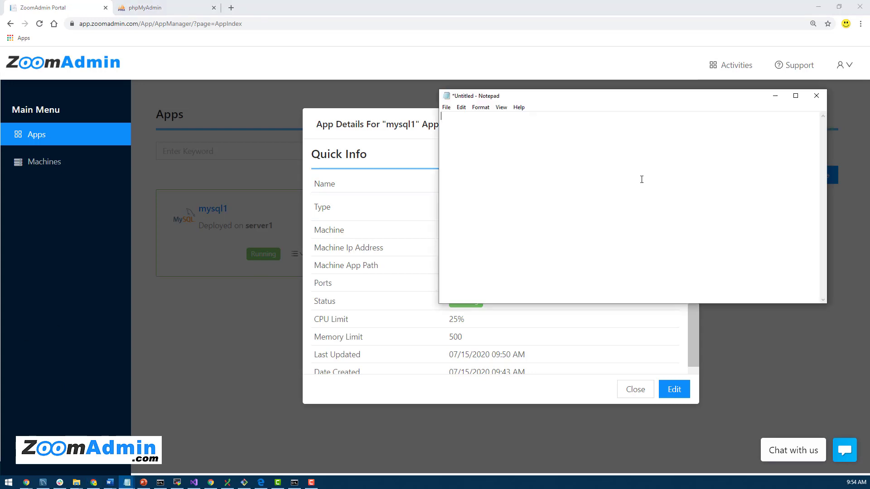
{"action": "key", "text": "ctrl+v"}
- Add mysql1's machine IP 164.90.150.222 on a new line in the note
{"action": "left_click", "coordinate": [359, 230]}
{"action": "left_click_drag", "start_coordinate": [515, 247], "coordinate": [449, 249]}
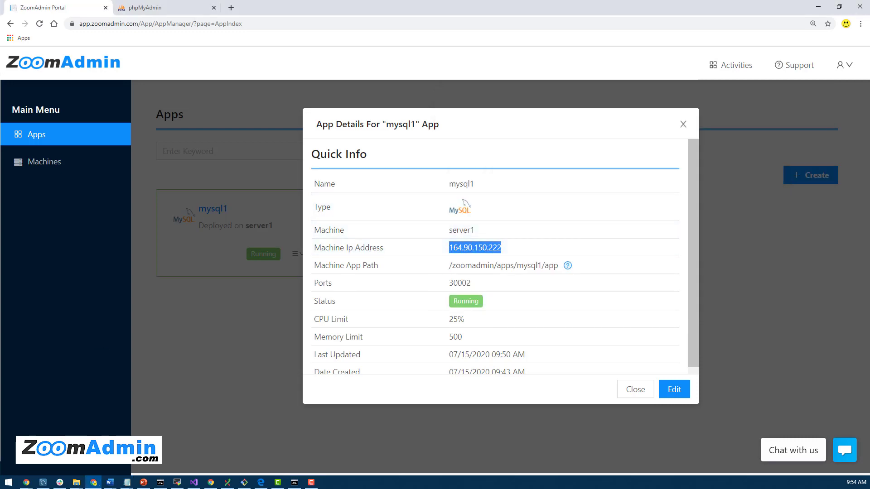
{"action": "key", "text": "ctrl+c"}
{"action": "key", "text": "alt+Tab"}
{"action": "key", "text": "Return"}
{"action": "key", "text": "ctrl+v"}
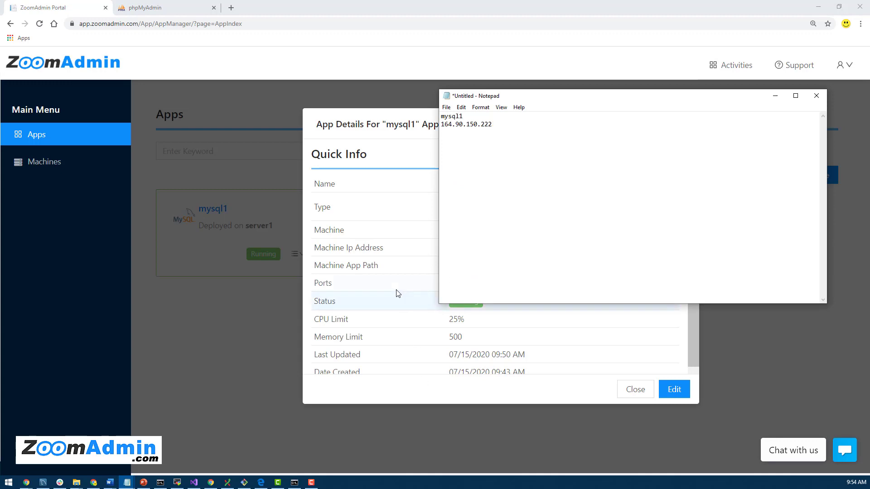
- Add port 30002 on a new line in the note and return to the phpMyAdmin login
{"action": "left_click", "coordinate": [397, 294]}
{"action": "double_click", "coordinate": [459, 283]}
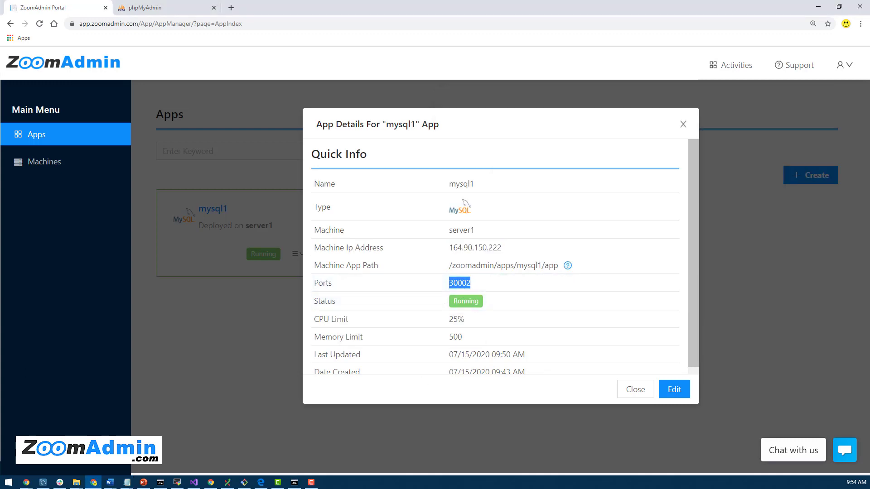
{"action": "key", "text": "alt+Tab"}
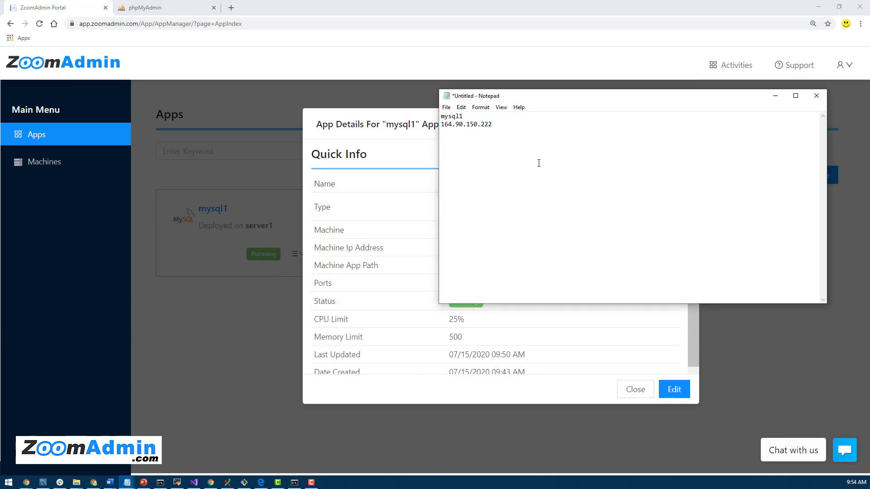
{"action": "key", "text": "Return"}
{"action": "key", "text": "ctrl+v"}
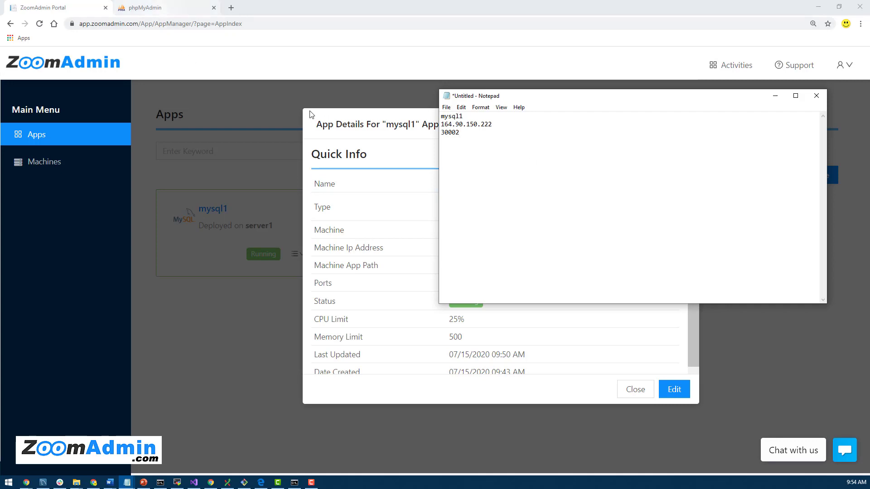
{"action": "left_click", "coordinate": [146, 8]}
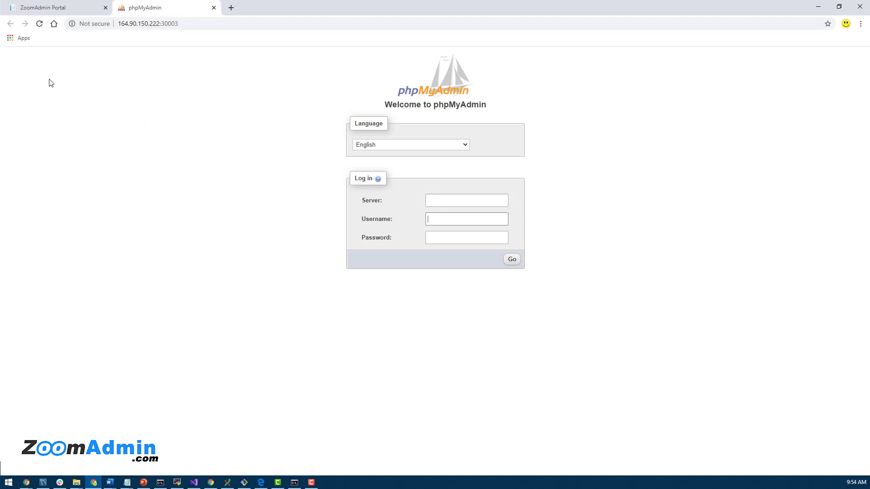
- Copy mysql1 from the notes into the login form's Server field
{"action": "key", "text": "alt+Tab"}
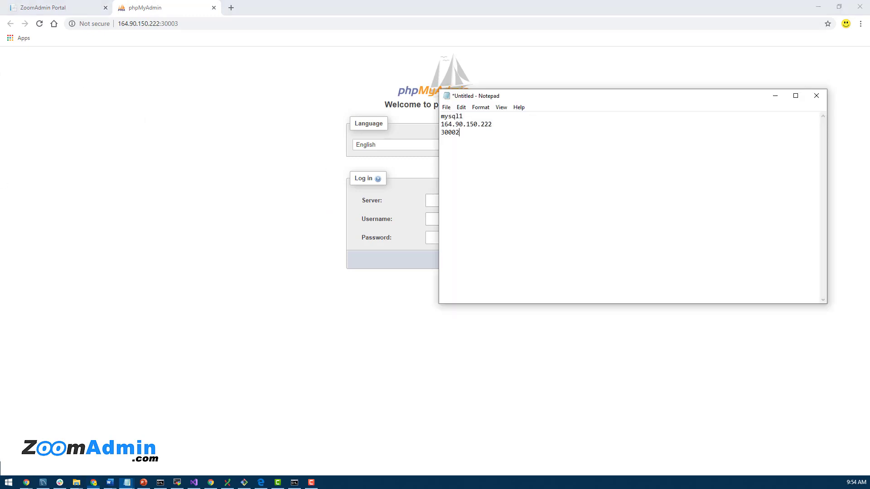
{"action": "double_click", "coordinate": [451, 116]}
{"action": "left_click_drag", "start_coordinate": [542, 97], "coordinate": [635, 140]}
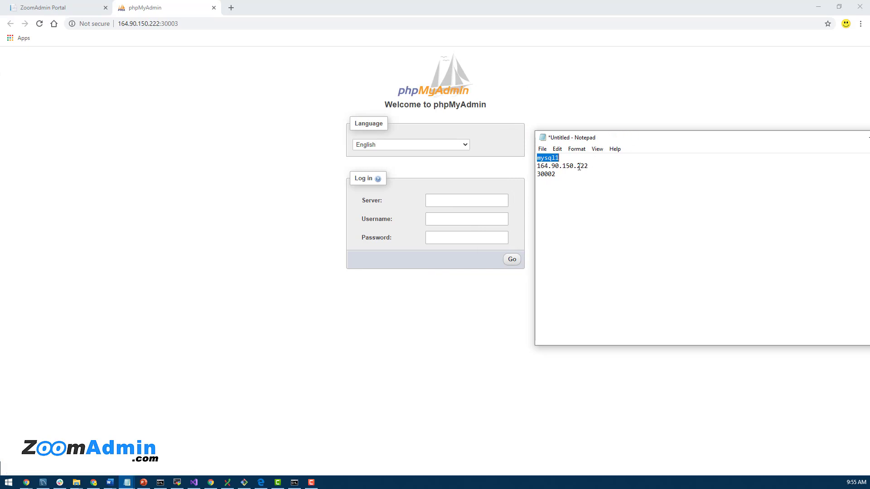
{"action": "left_click_drag", "start_coordinate": [589, 166], "coordinate": [536, 166]}
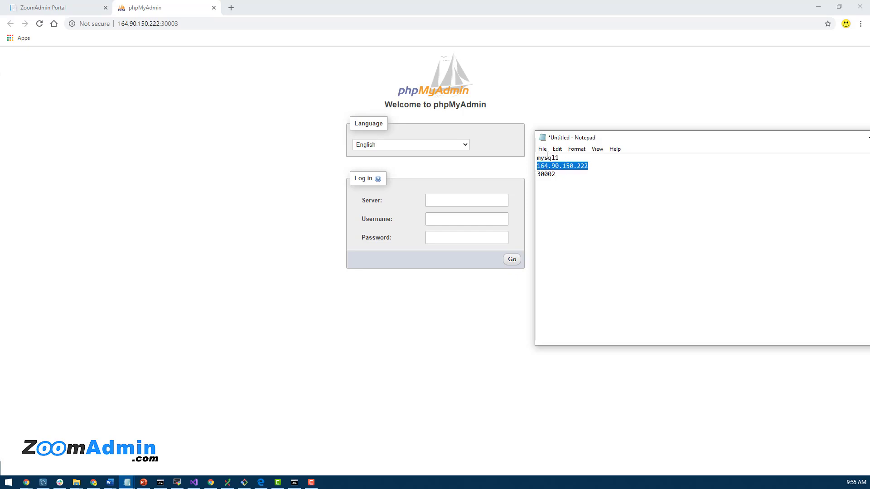
{"action": "double_click", "coordinate": [546, 158]}
{"action": "left_click", "coordinate": [452, 200]}
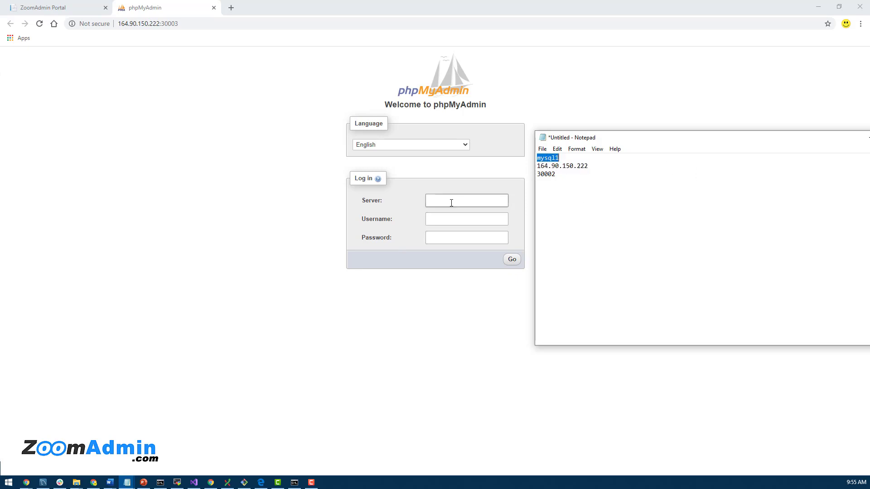
{"action": "key", "text": "ctrl+v"}
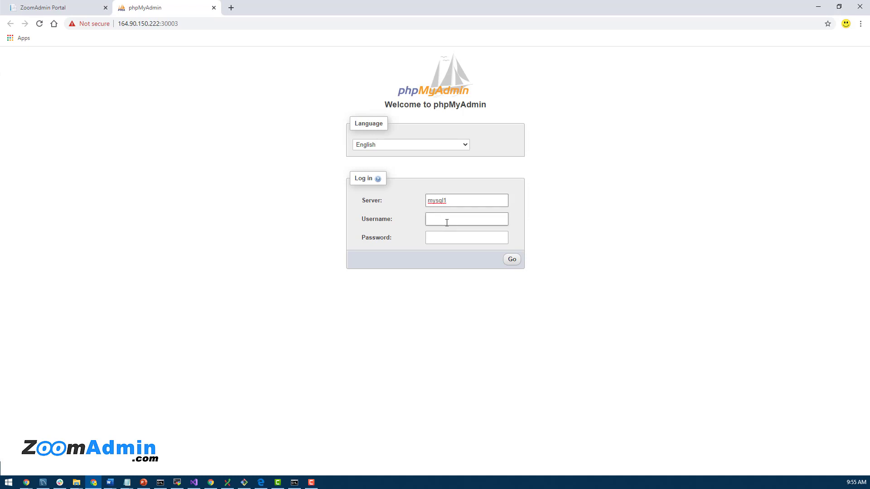
- Enter username root and the account password, then log in
{"action": "left_click", "coordinate": [446, 222]}
{"action": "type", "text": "root"}
{"action": "key", "text": "alt+Tab"}
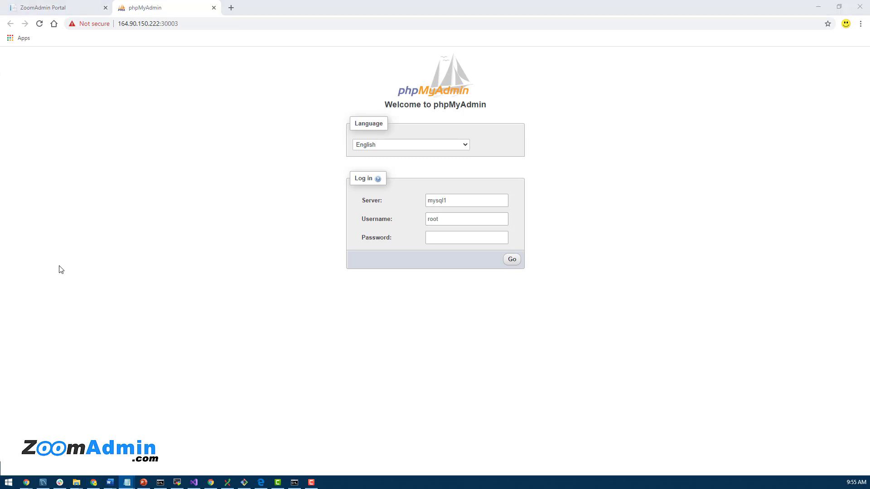
{"action": "left_click", "coordinate": [436, 241]}
{"action": "key", "text": "alt+Tab"}
{"action": "key", "text": "ctrl+v"}
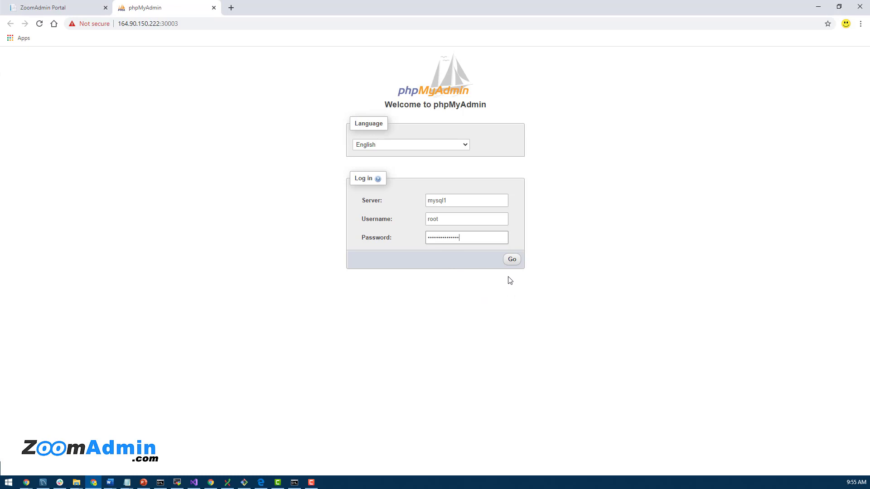
{"action": "left_click", "coordinate": [512, 259]}
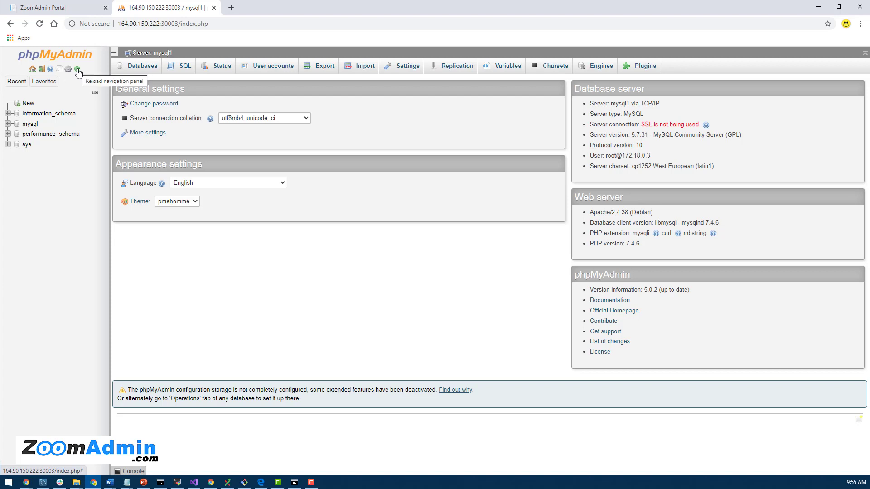
- Log out and enter 164.90.150.222 in the Server field
{"action": "left_click", "coordinate": [43, 72]}
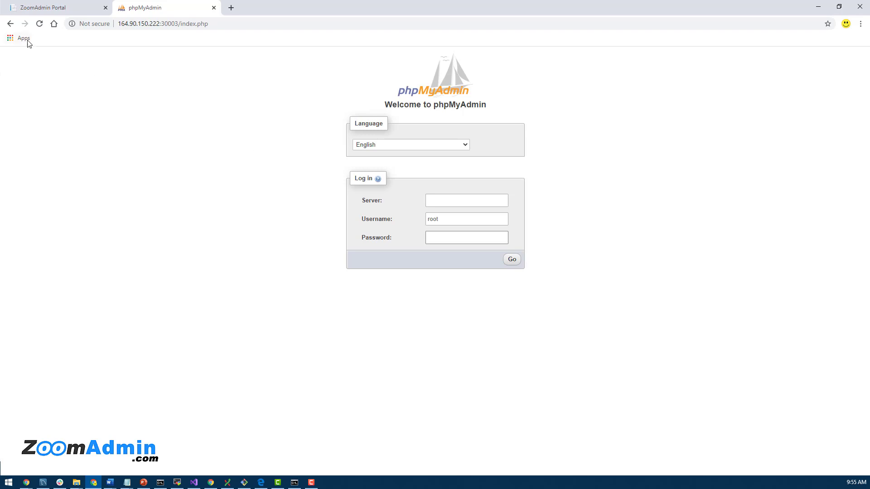
{"action": "key", "text": "alt+Tab"}
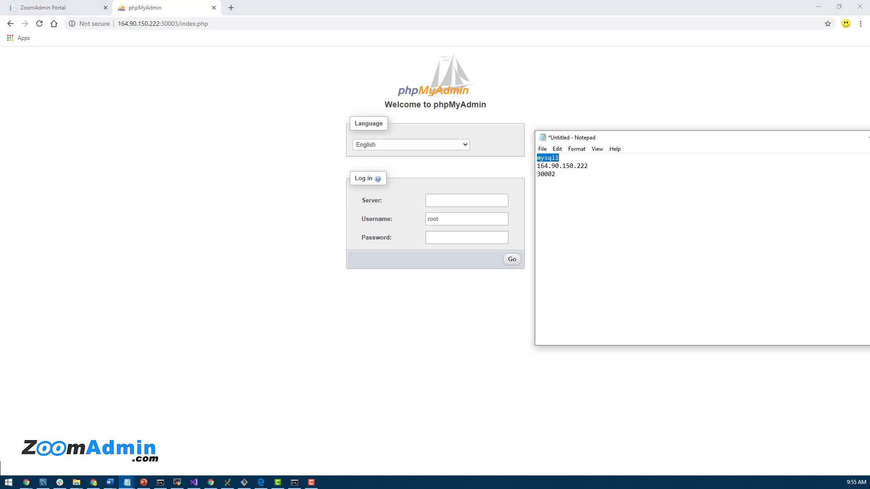
{"action": "left_click_drag", "start_coordinate": [593, 166], "coordinate": [529, 169]}
{"action": "key", "text": "ctrl+c"}
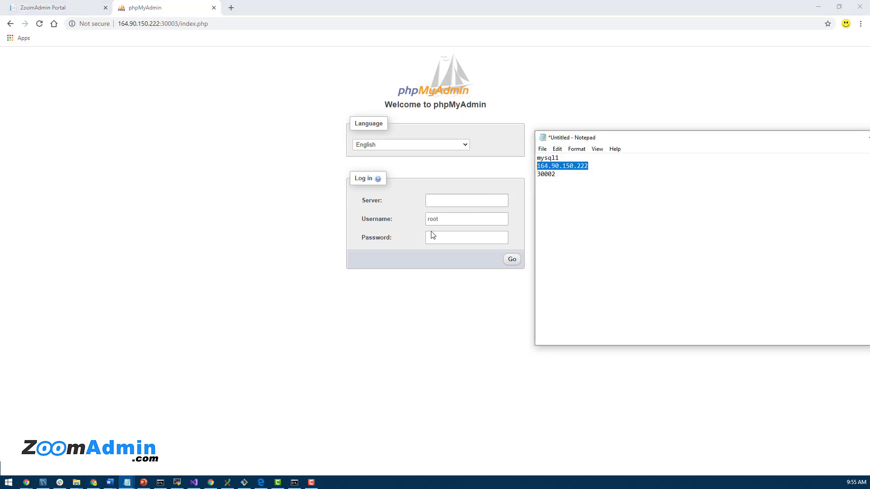
{"action": "left_click", "coordinate": [439, 198]}
{"action": "key", "text": "ctrl+v"}
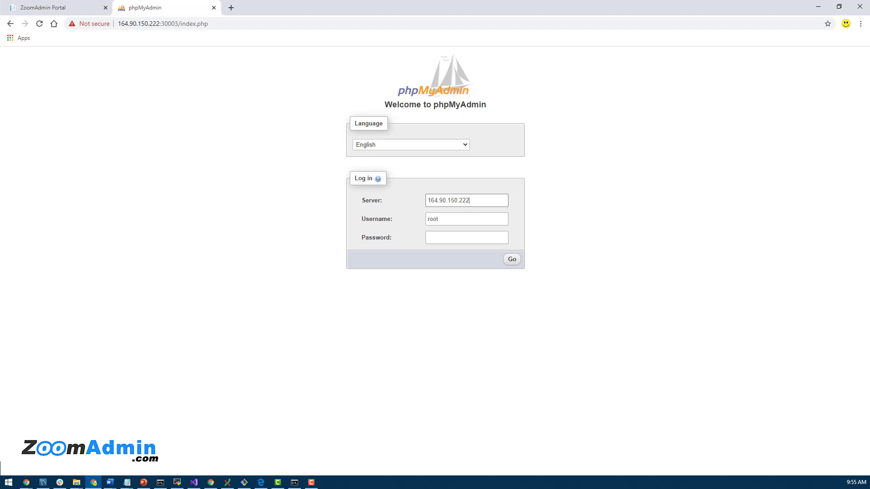
- Append the port so the server reads 164.90.150.222:30002
{"action": "key", "text": "alt+Tab"}
{"action": "left_click_drag", "start_coordinate": [558, 174], "coordinate": [532, 192]}
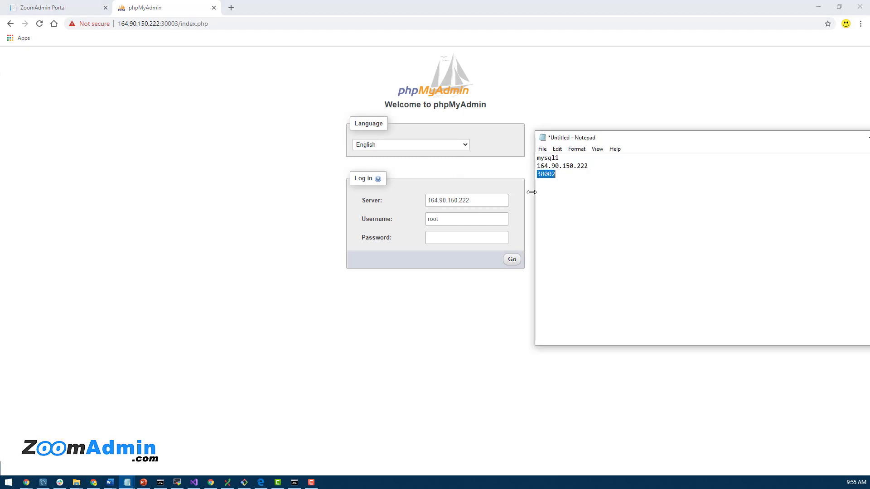
{"action": "key", "text": "ctrl+c"}
{"action": "left_click", "coordinate": [475, 203]}
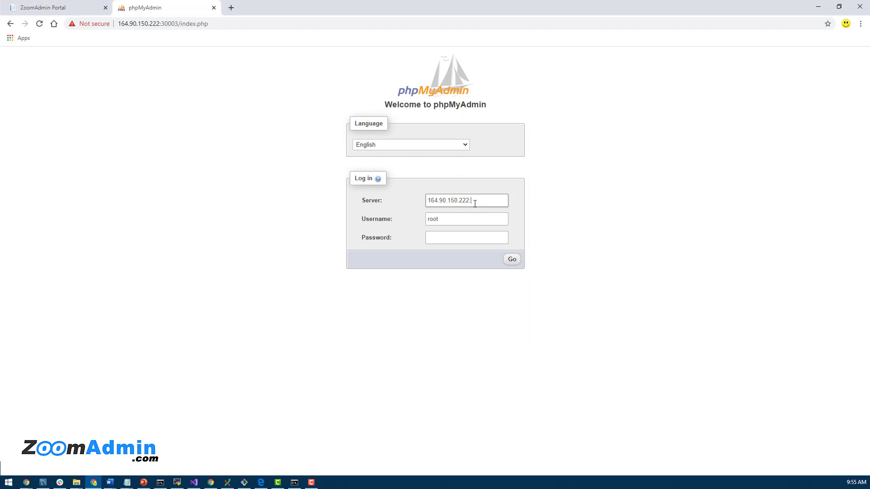
{"action": "type", "text": ":"}
{"action": "key", "text": "ctrl+v"}
- Paste the root password and log in
{"action": "key", "text": "alt+Tab"}
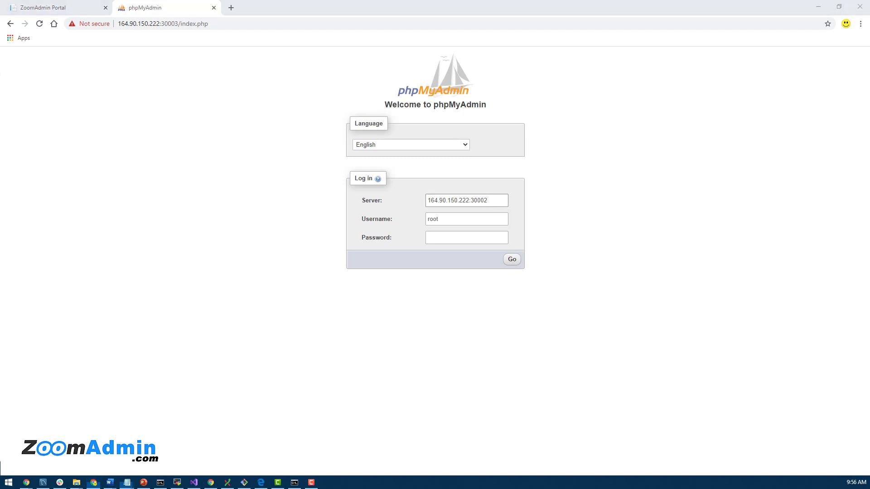
{"action": "left_click", "coordinate": [483, 238]}
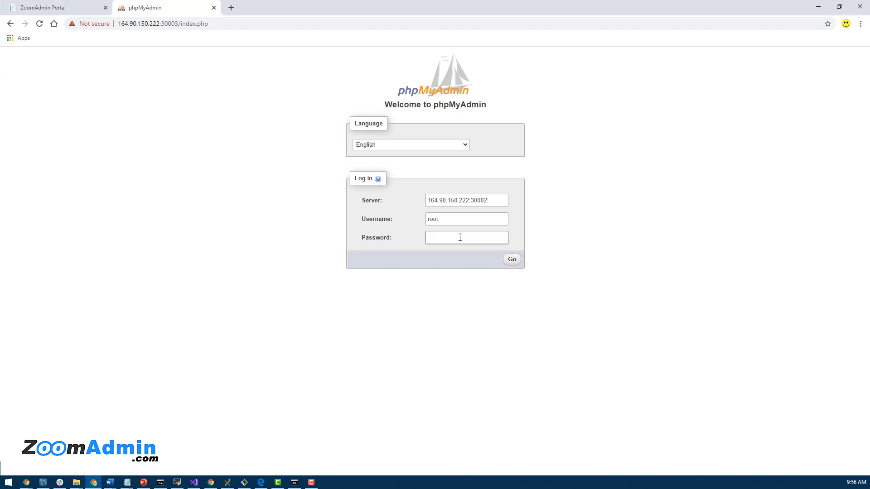
{"action": "key", "text": "ctrl+v"}
{"action": "left_click", "coordinate": [512, 260]}
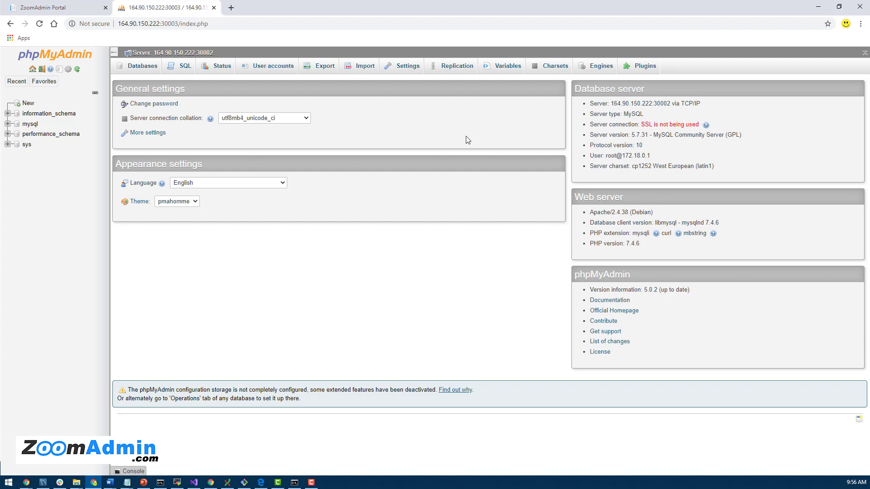
- Create the wordpress1 database from the Databases tab and return to the server home page
{"action": "left_click", "coordinate": [140, 68]}
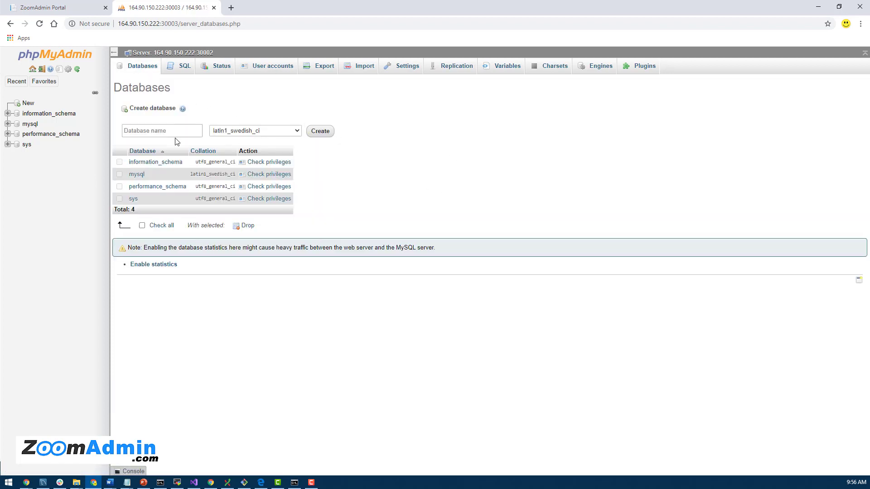
{"action": "left_click", "coordinate": [152, 130]}
{"action": "type", "text": "wordpre"}
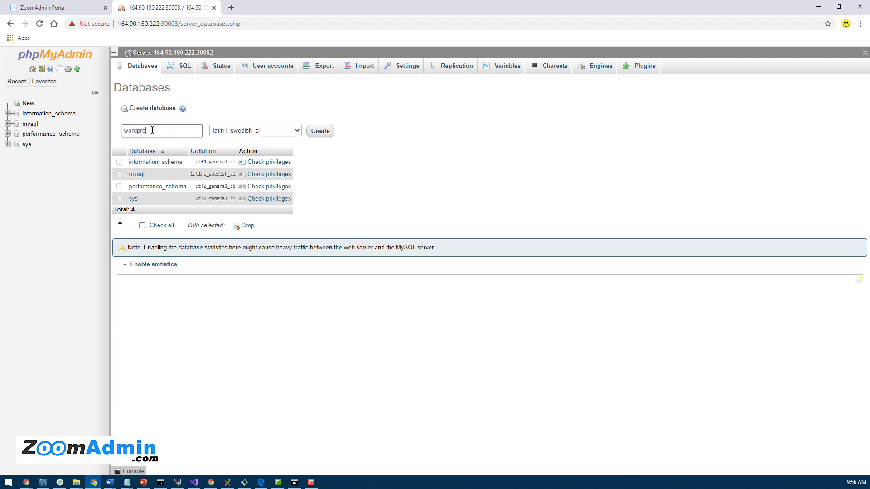
{"action": "type", "text": "ss1"}
{"action": "left_click", "coordinate": [319, 132]}
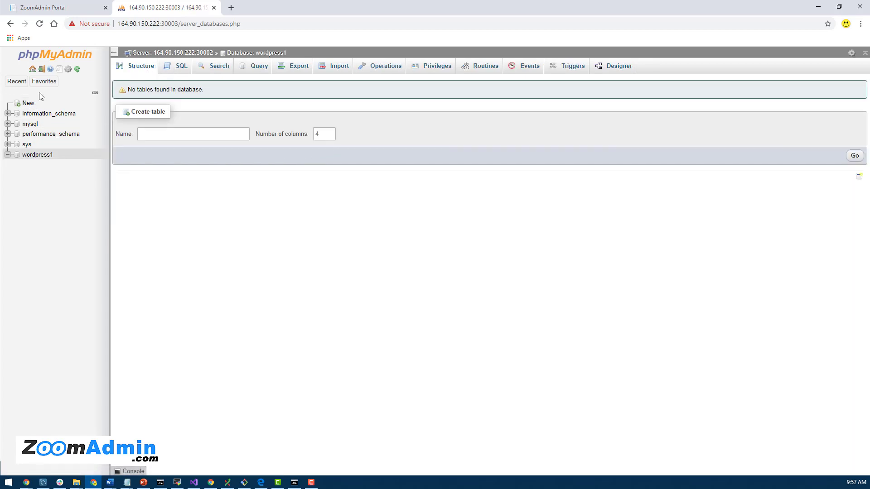
{"action": "left_click", "coordinate": [115, 52]}
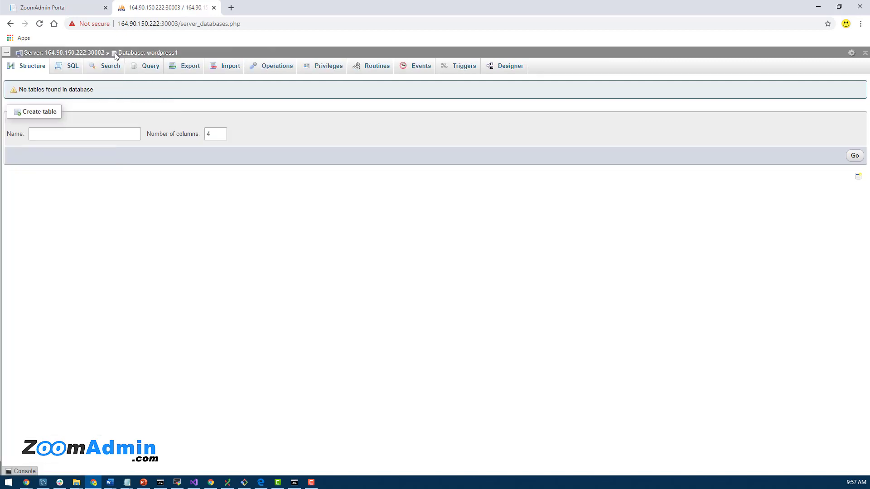
{"action": "left_click", "coordinate": [5, 52]}
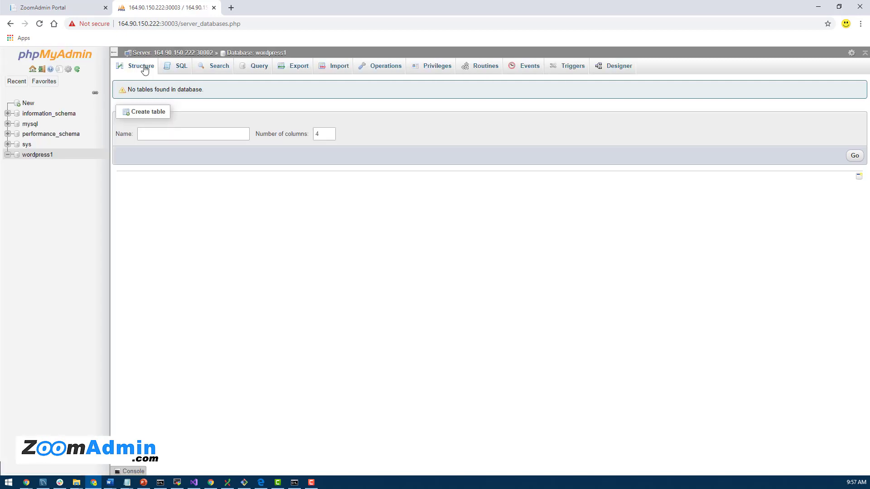
{"action": "left_click", "coordinate": [151, 53]}
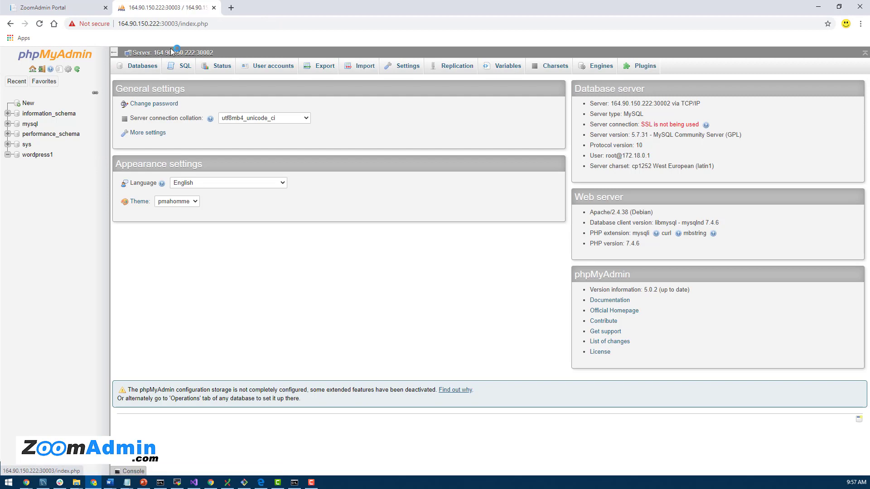
- Create the wordpress2 database, then go back to the server home page by way of wordpress1
{"action": "left_click", "coordinate": [142, 67]}
{"action": "left_click", "coordinate": [167, 130]}
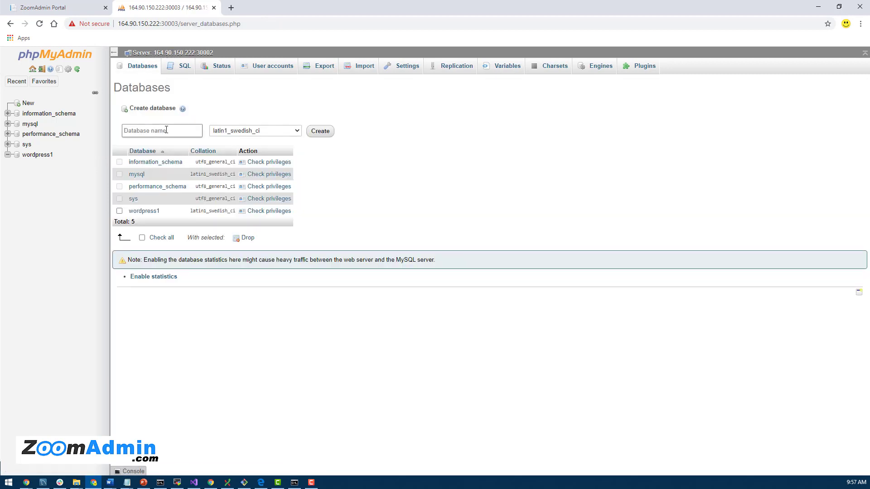
{"action": "type", "text": "wordpress2"}
{"action": "left_click", "coordinate": [323, 136]}
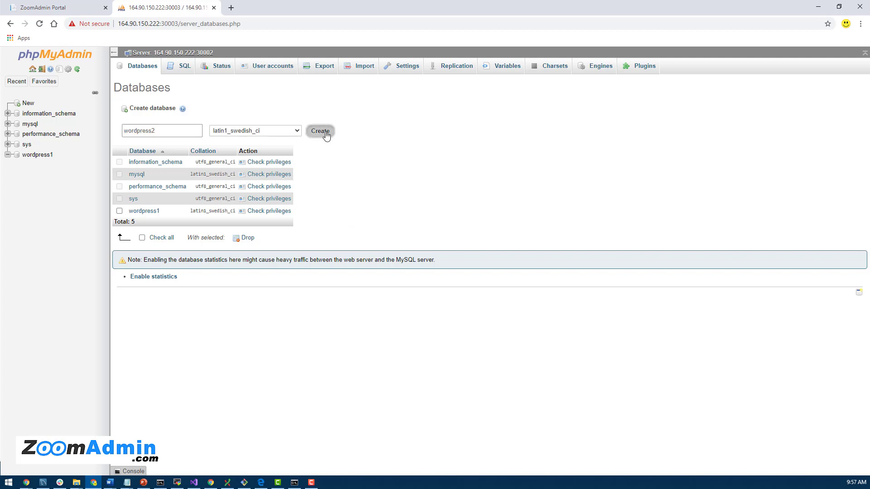
{"action": "left_click", "coordinate": [46, 156]}
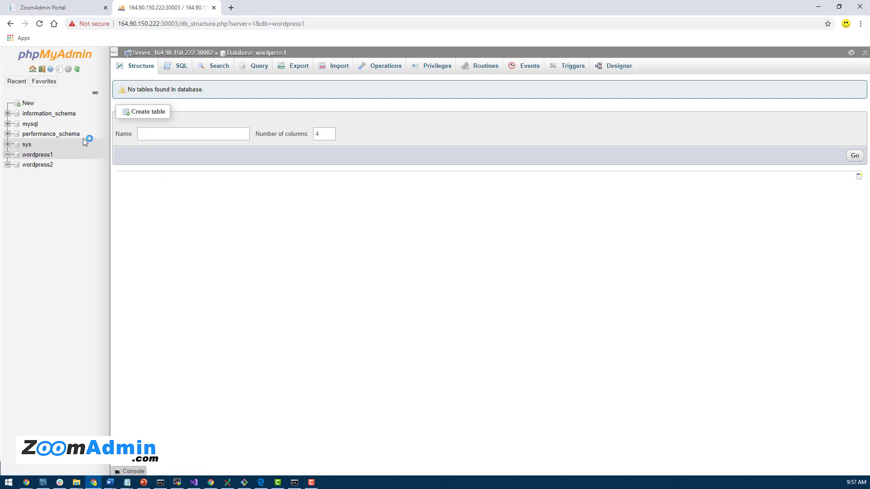
{"action": "left_click", "coordinate": [181, 53]}
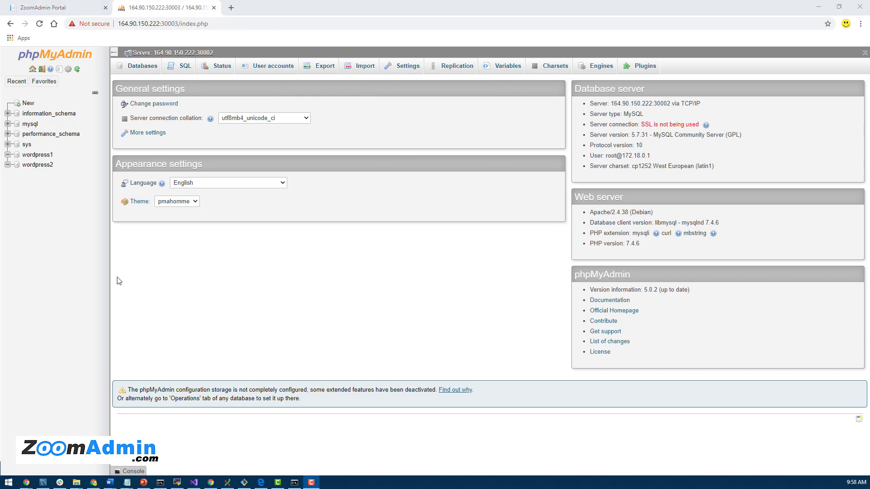
- Begin a new user account named wp1user, allowed from any host (%)
{"action": "left_click", "coordinate": [273, 67]}
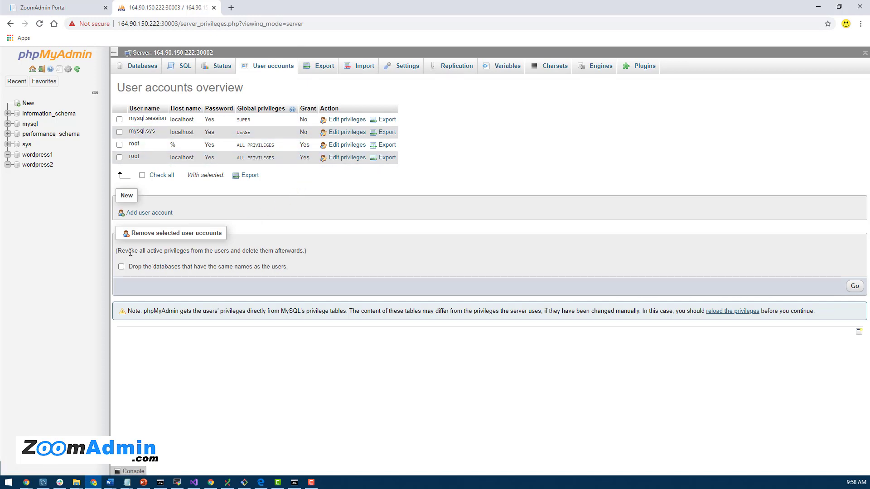
{"action": "left_click", "coordinate": [149, 213]}
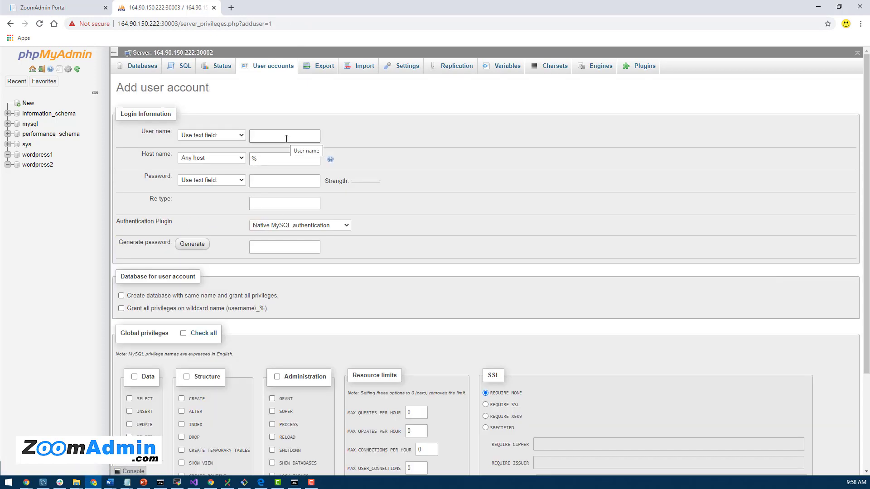
{"action": "type", "text": "wp1user"}
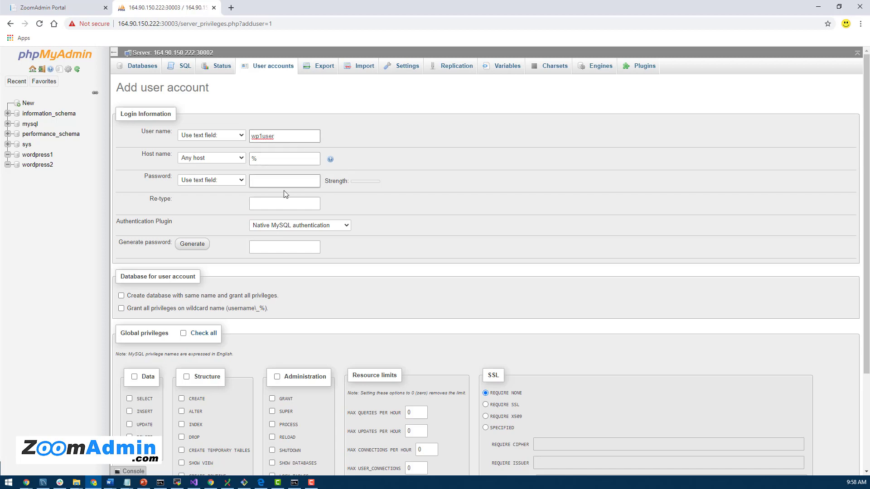
{"action": "left_click", "coordinate": [223, 160]}
{"action": "left_click", "coordinate": [225, 162]}
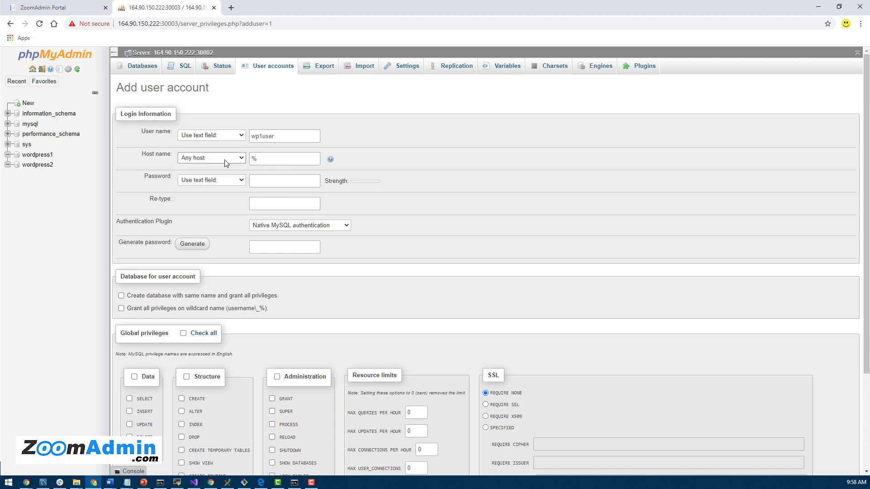
{"action": "left_click", "coordinate": [289, 158]}
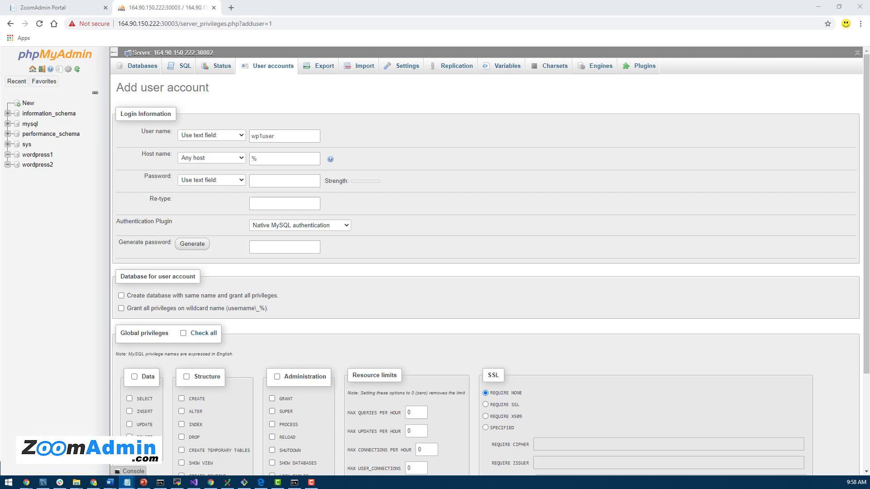
- Fill the password fields, keep native MySQL authentication, and generate and copy a strong password
{"action": "left_click", "coordinate": [277, 181]}
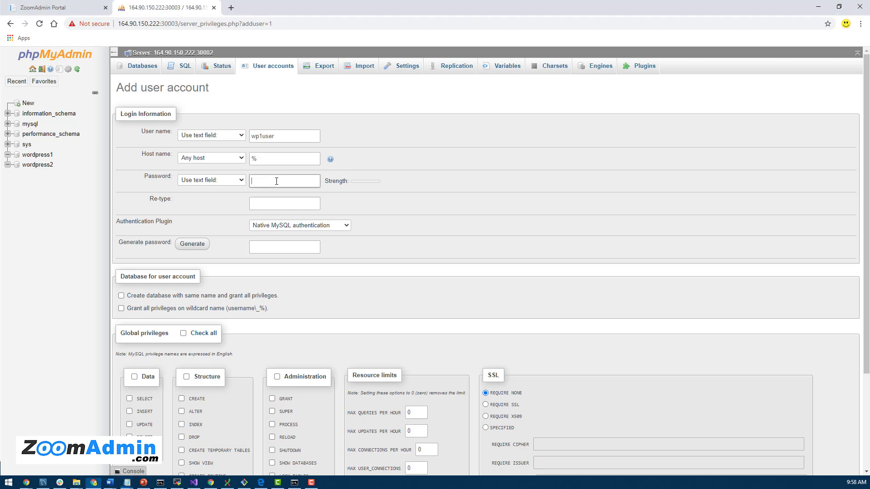
{"action": "left_click", "coordinate": [292, 205]}
{"action": "key", "text": "ctrl+v"}
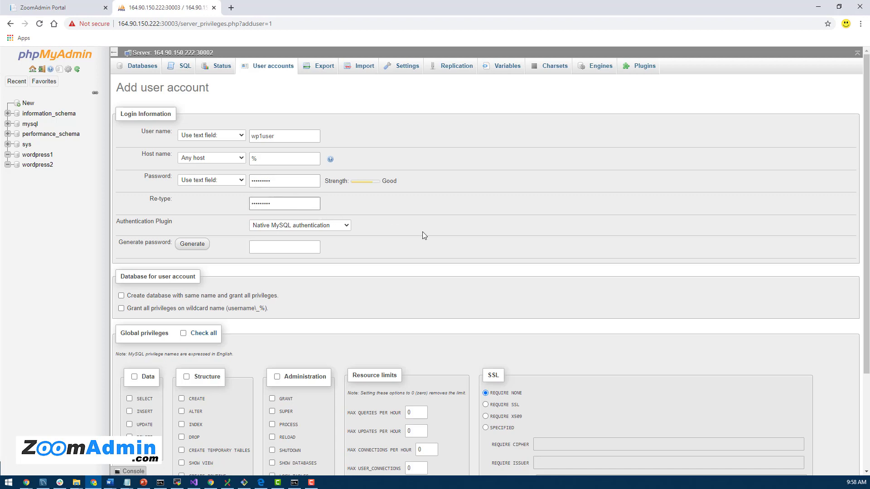
{"action": "left_click", "coordinate": [344, 226]}
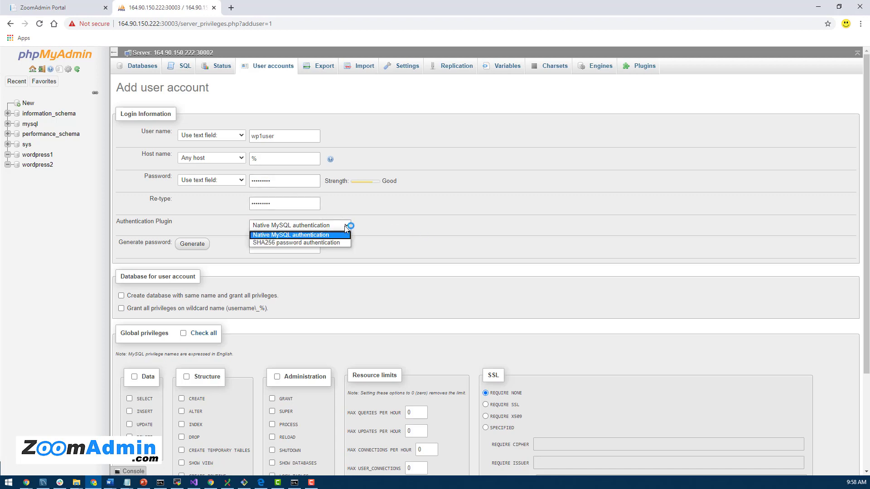
{"action": "left_click", "coordinate": [344, 226]}
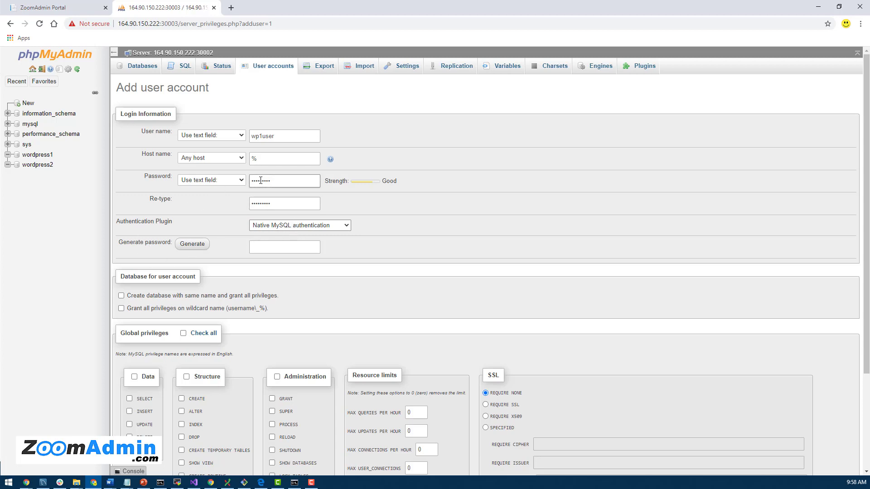
{"action": "left_click", "coordinate": [200, 249]}
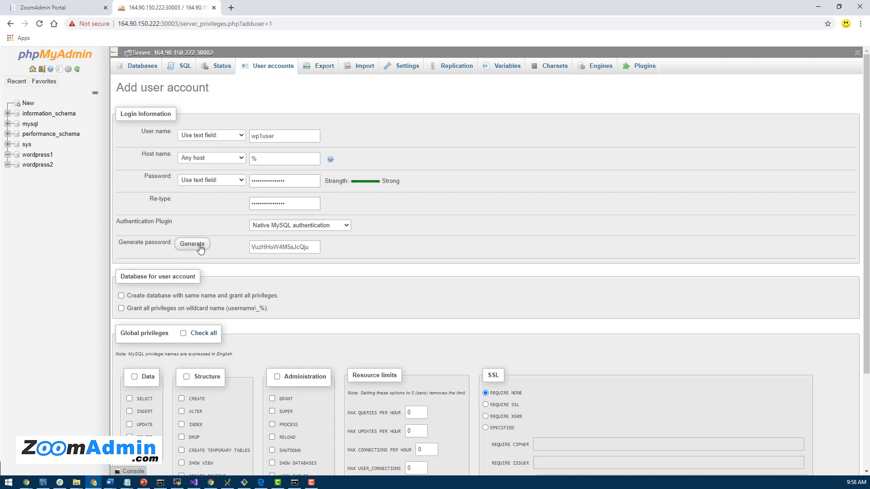
{"action": "double_click", "coordinate": [297, 248]}
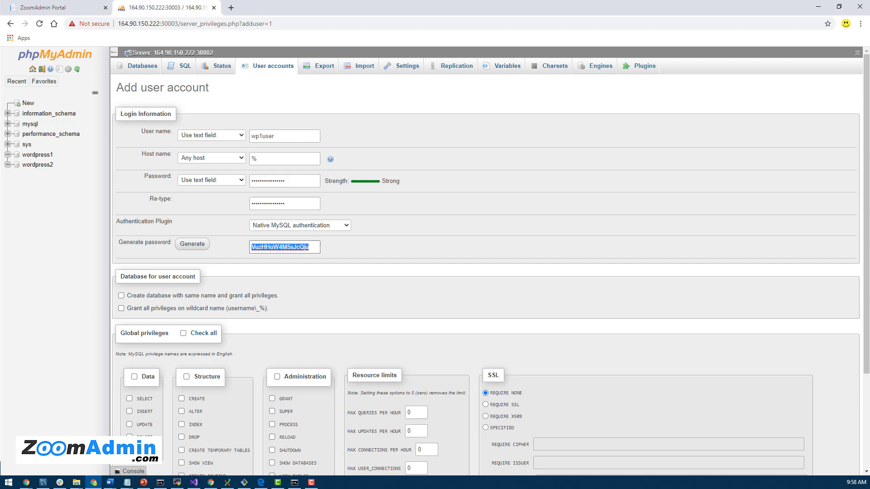
{"action": "key", "text": "alt+Tab"}
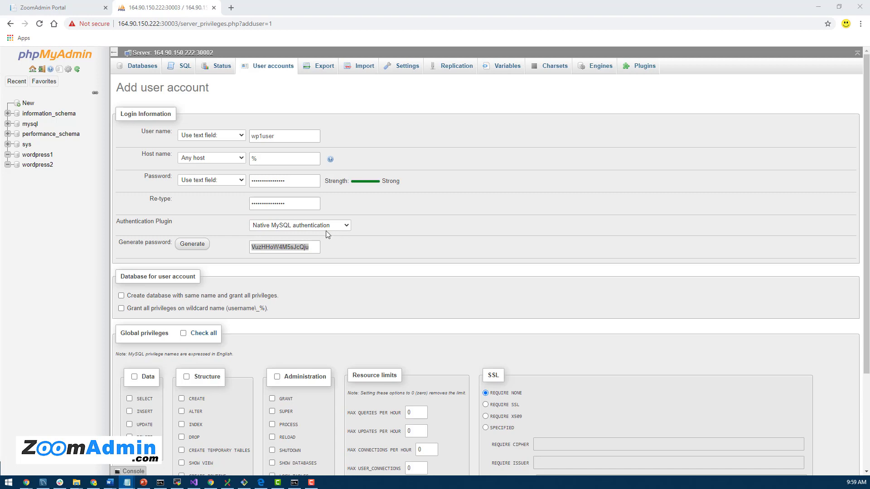
- Create the wp1user account and return to the user accounts overview
{"action": "scroll", "coordinate": [383, 245], "scroll_direction": "down", "scroll_amount": 1}
{"action": "scroll", "coordinate": [383, 245], "scroll_direction": "up", "scroll_amount": 1}
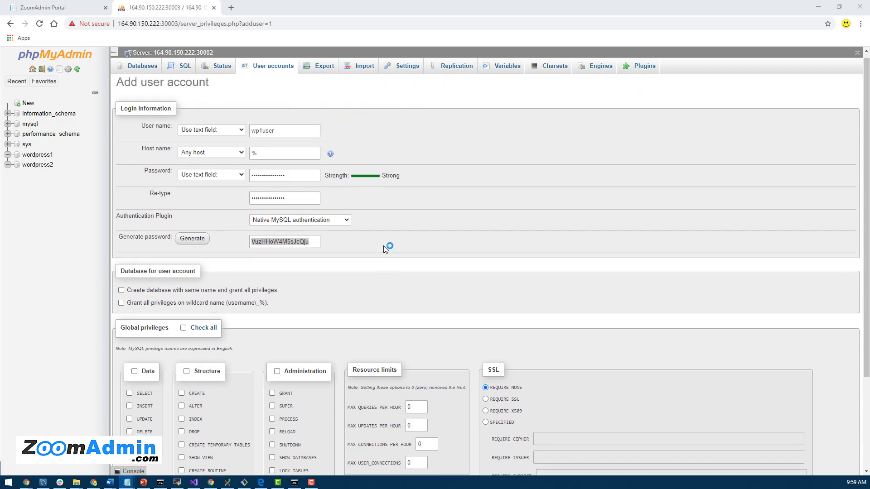
{"action": "scroll", "coordinate": [383, 246], "scroll_direction": "down", "scroll_amount": 3}
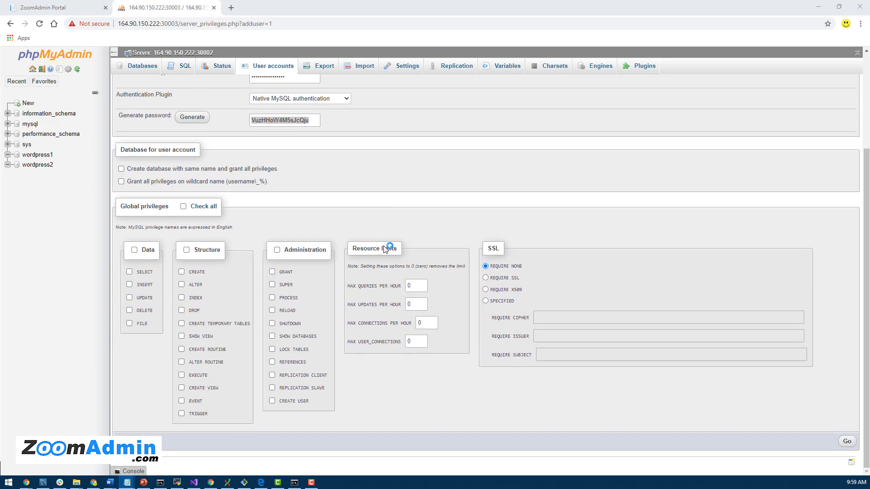
{"action": "scroll", "coordinate": [384, 249], "scroll_direction": "up", "scroll_amount": 2}
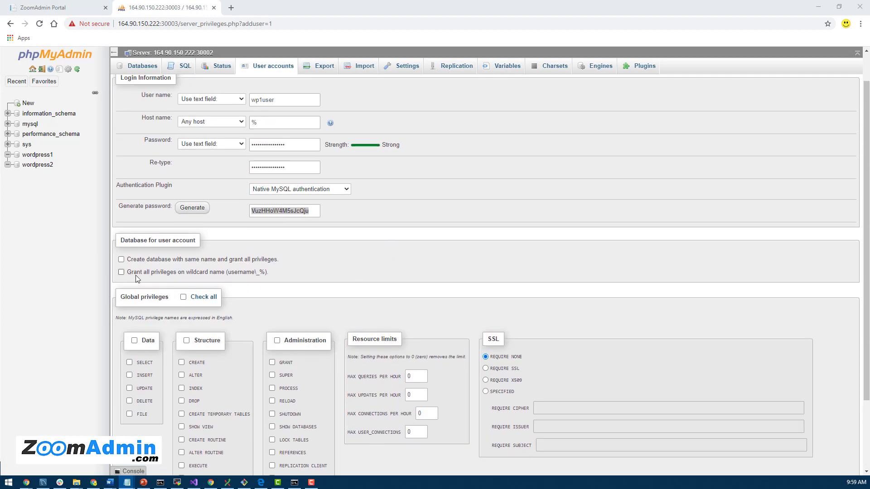
{"action": "scroll", "coordinate": [413, 284], "scroll_direction": "down", "scroll_amount": 2}
{"action": "scroll", "coordinate": [412, 284], "scroll_direction": "up", "scroll_amount": 3}
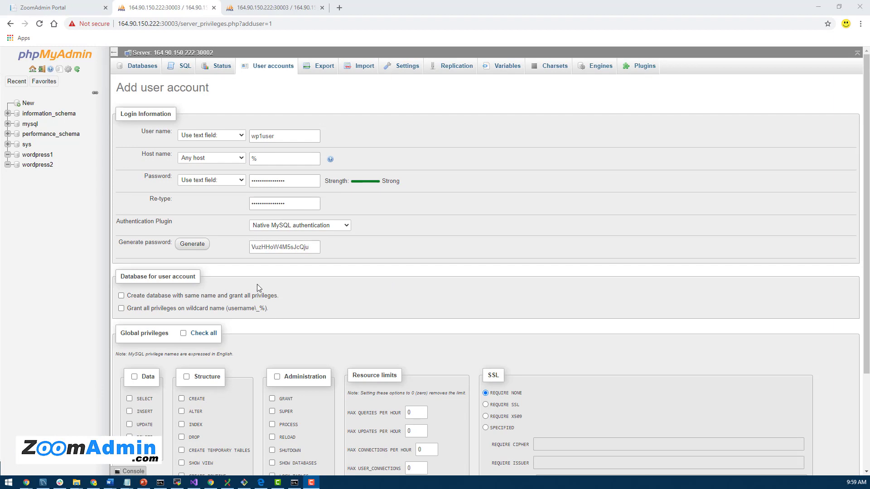
{"action": "scroll", "coordinate": [232, 326], "scroll_direction": "down", "scroll_amount": 3}
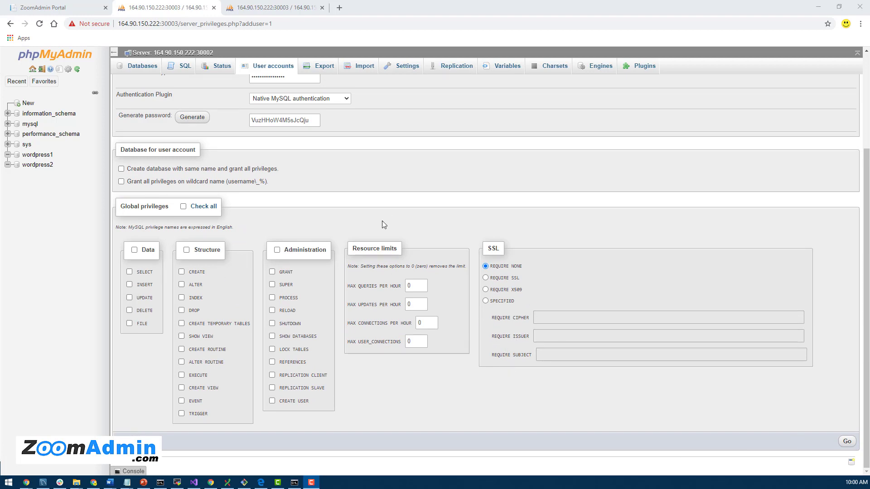
{"action": "scroll", "coordinate": [382, 221], "scroll_direction": "up", "scroll_amount": 3}
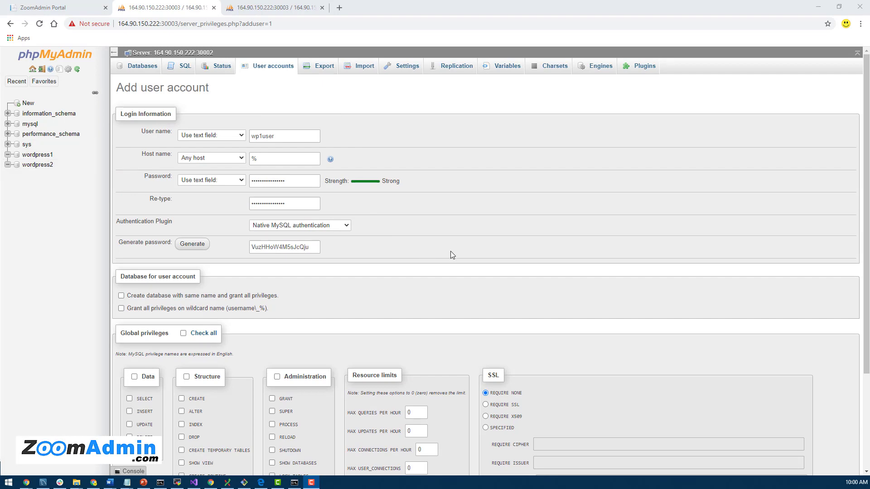
{"action": "scroll", "coordinate": [450, 255], "scroll_direction": "down", "scroll_amount": 3}
{"action": "scroll", "coordinate": [543, 351], "scroll_direction": "up", "scroll_amount": 3}
{"action": "scroll", "coordinate": [543, 351], "scroll_direction": "down", "scroll_amount": 3}
{"action": "scroll", "coordinate": [460, 205], "scroll_direction": "up", "scroll_amount": 3}
{"action": "scroll", "coordinate": [330, 266], "scroll_direction": "down", "scroll_amount": 3}
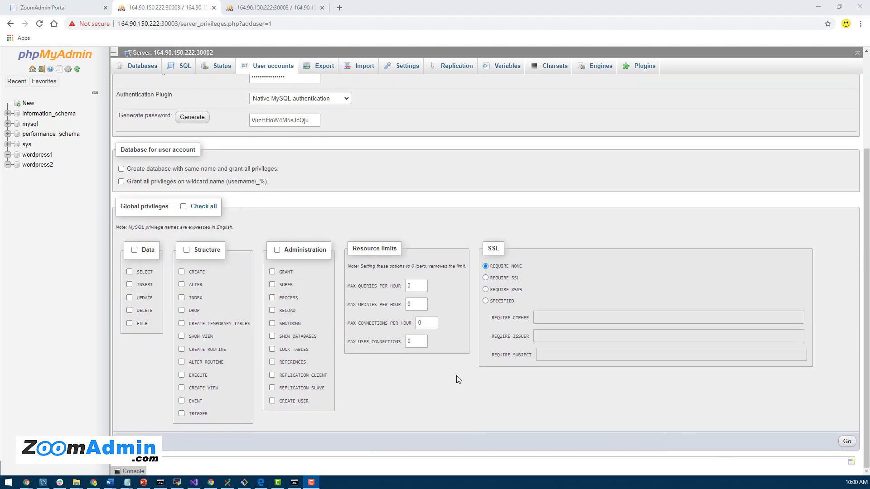
{"action": "left_click", "coordinate": [847, 443]}
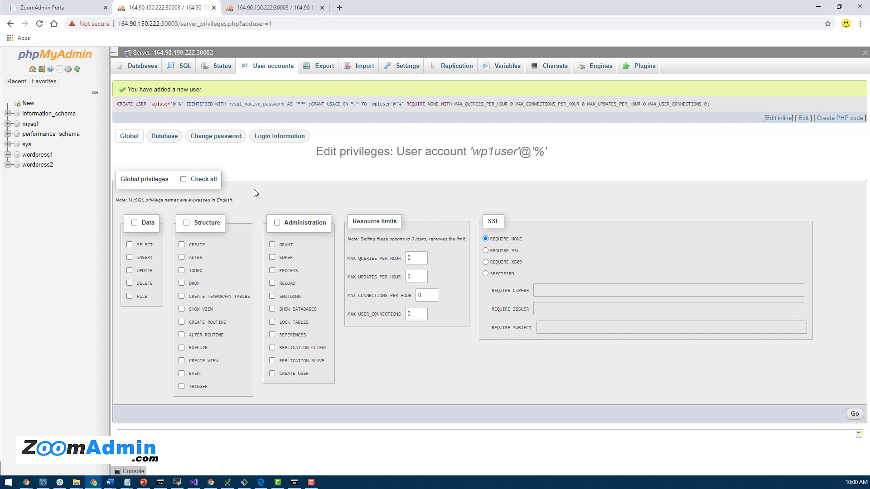
{"action": "left_click", "coordinate": [265, 69]}
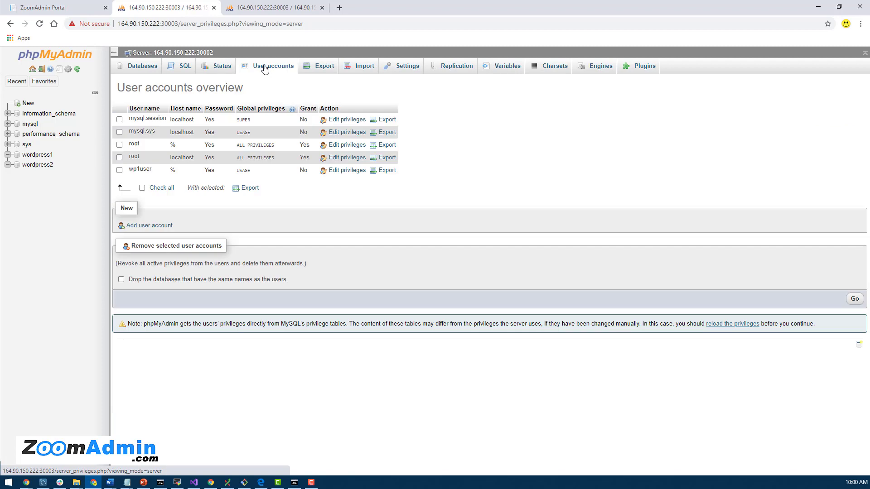
- Add user wp2user with a generated, copied strong password, then return to the accounts list
{"action": "left_click", "coordinate": [155, 226]}
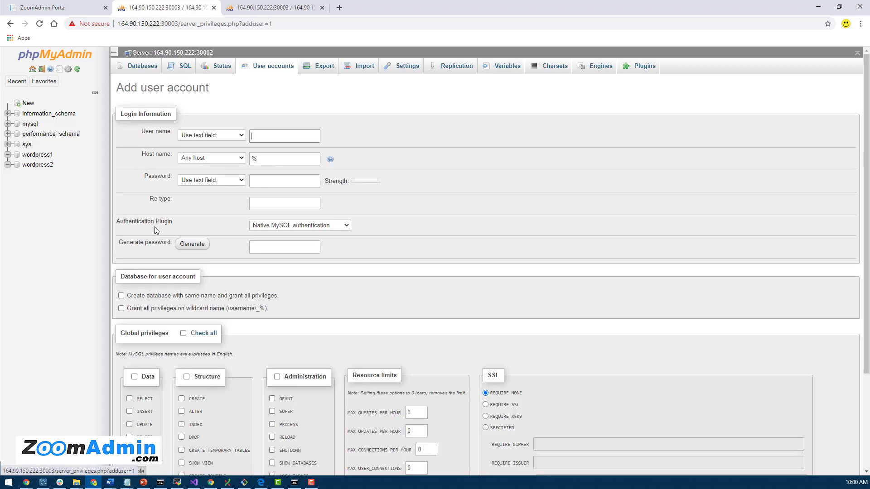
{"action": "left_click", "coordinate": [268, 138]}
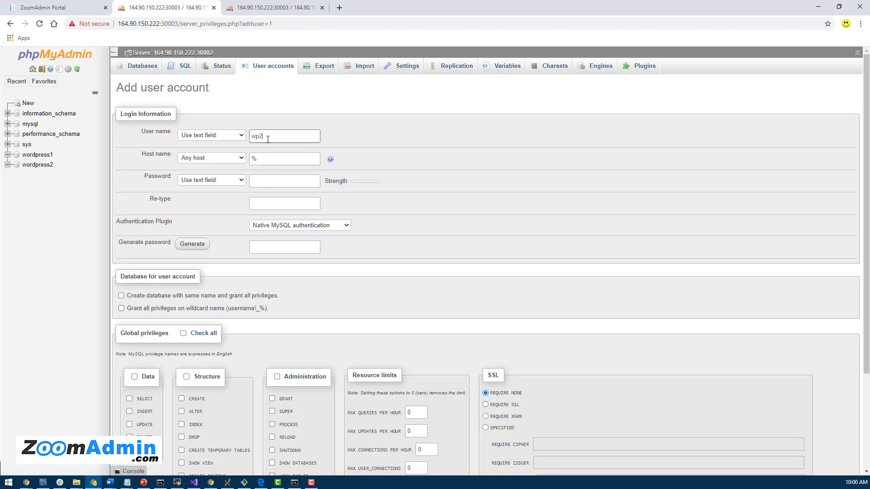
{"action": "type", "text": "wp2user"}
{"action": "left_click", "coordinate": [194, 245]}
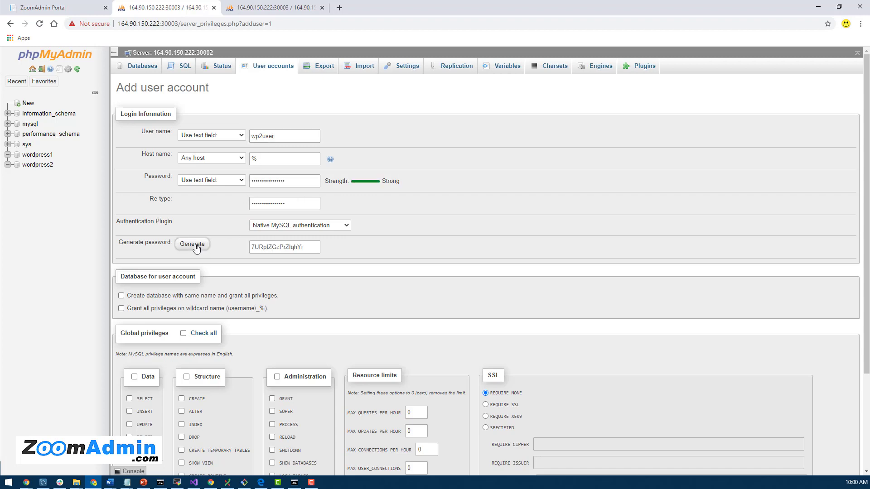
{"action": "double_click", "coordinate": [272, 247]}
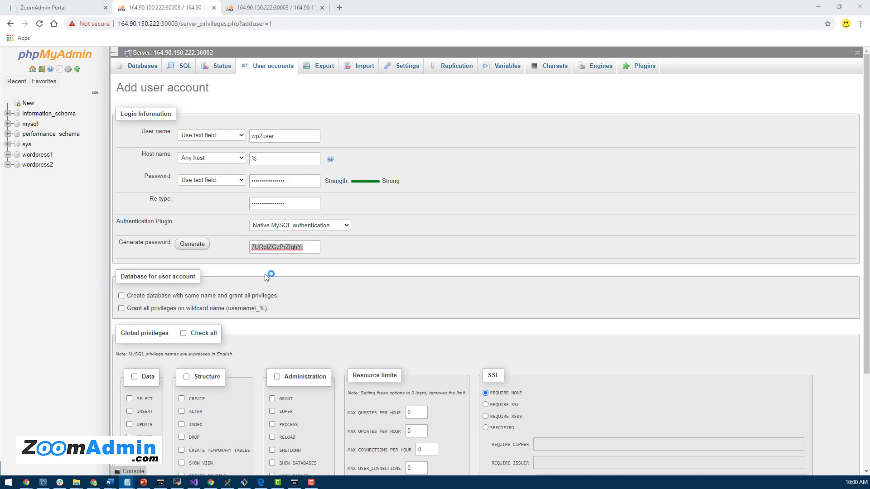
{"action": "left_click", "coordinate": [298, 188]}
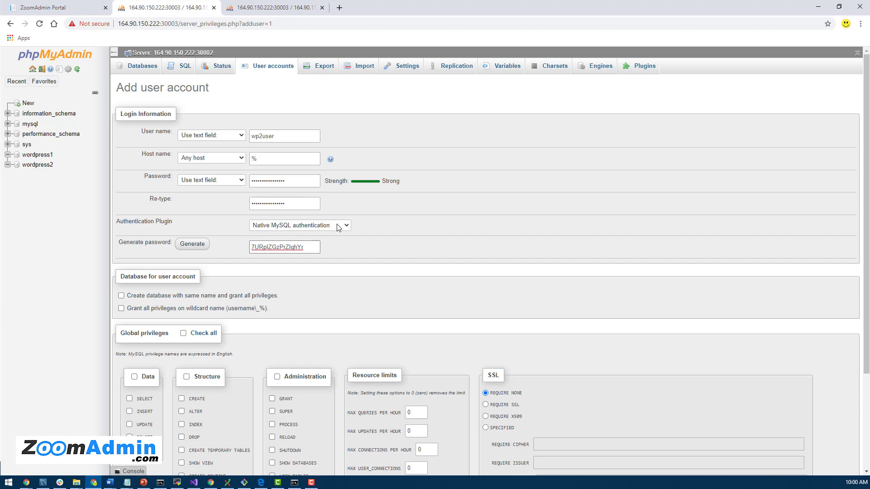
{"action": "scroll", "coordinate": [510, 307], "scroll_direction": "down", "scroll_amount": 3}
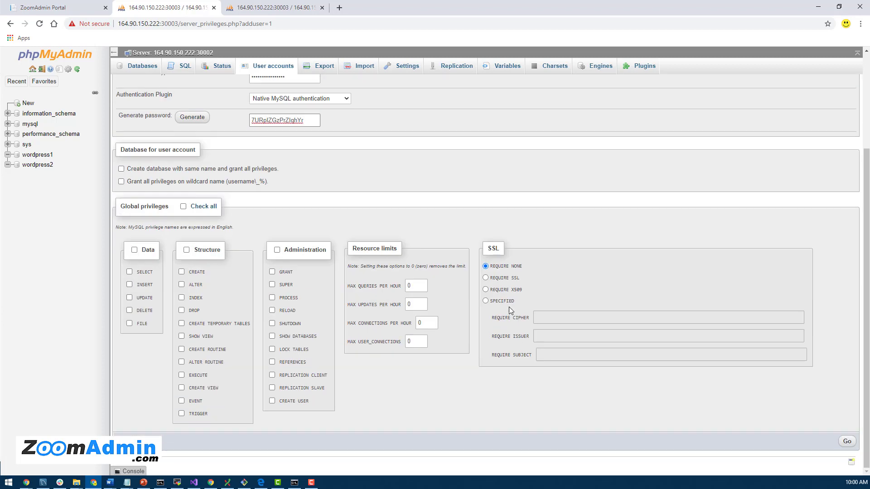
{"action": "left_click", "coordinate": [847, 442]}
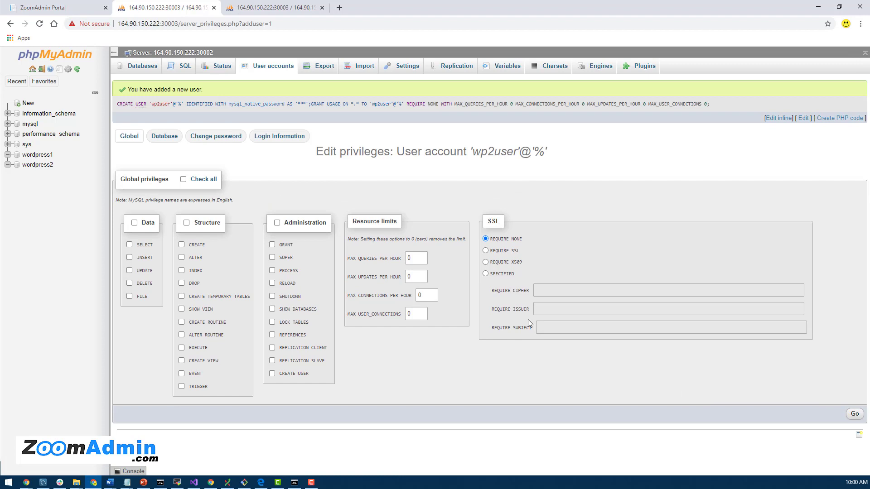
{"action": "left_click", "coordinate": [267, 67]}
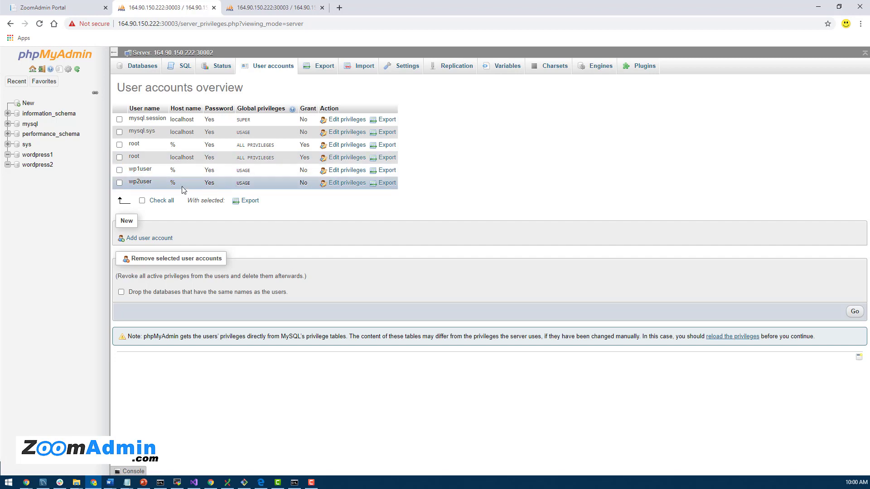
- Grant wp1user all privileges on the wordpress1 database
{"action": "left_click", "coordinate": [348, 171]}
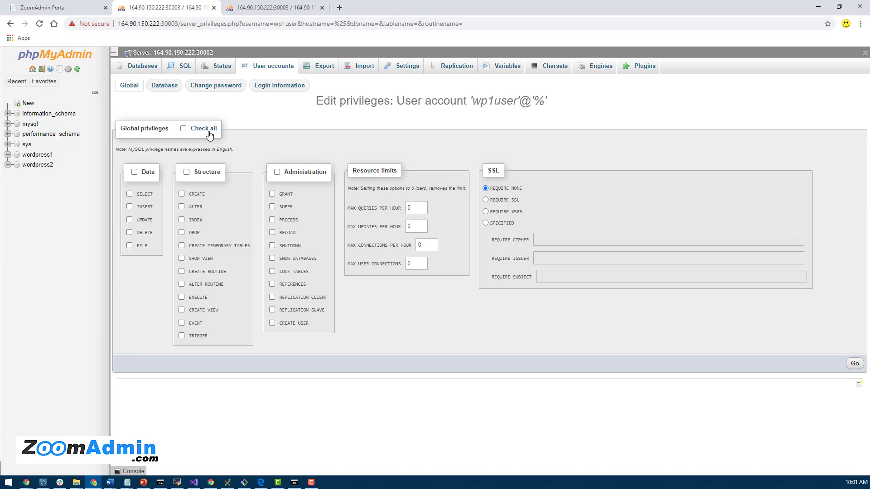
{"action": "left_click", "coordinate": [162, 87]}
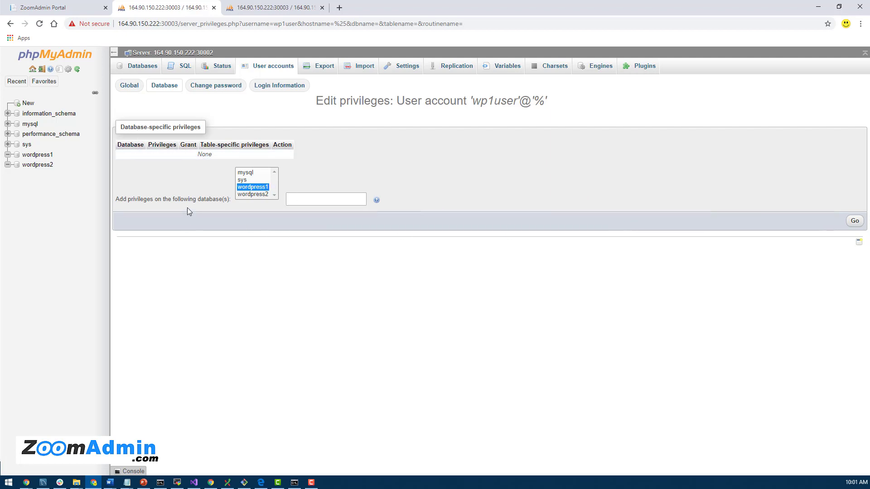
{"action": "left_click", "coordinate": [339, 200]}
{"action": "left_click", "coordinate": [854, 221]}
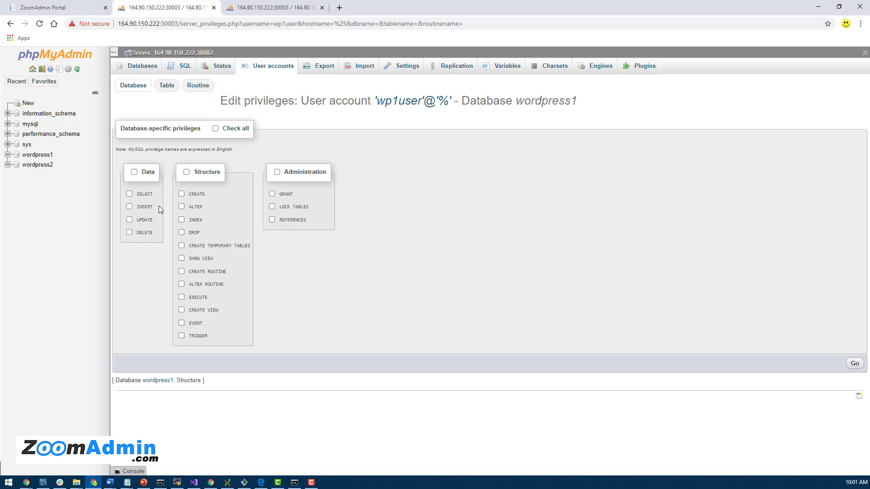
{"action": "left_click", "coordinate": [215, 129]}
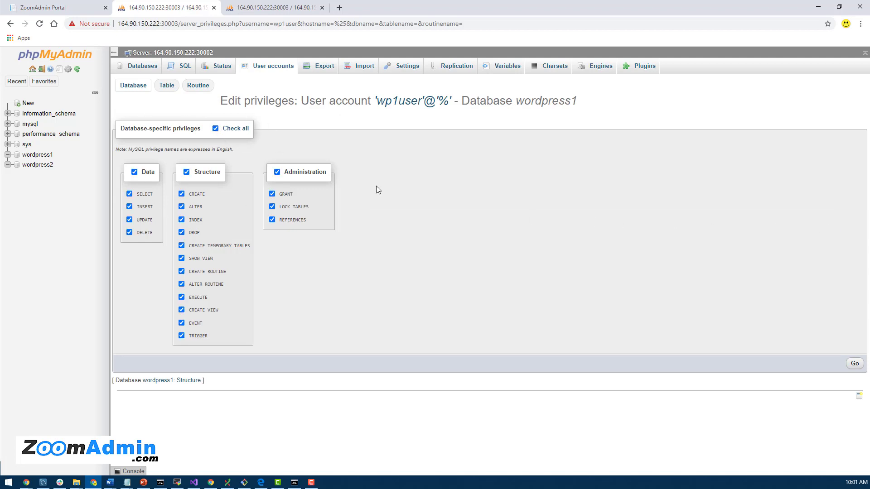
{"action": "left_click", "coordinate": [855, 365]}
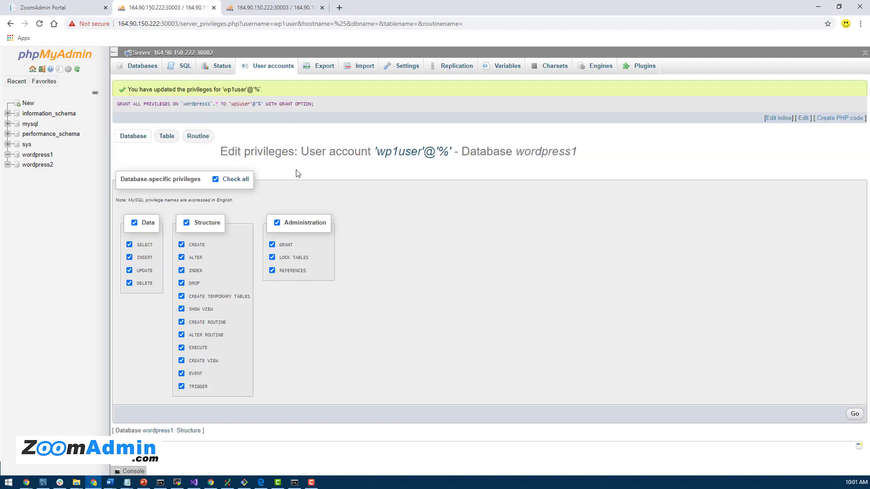
{"action": "left_click", "coordinate": [265, 71]}
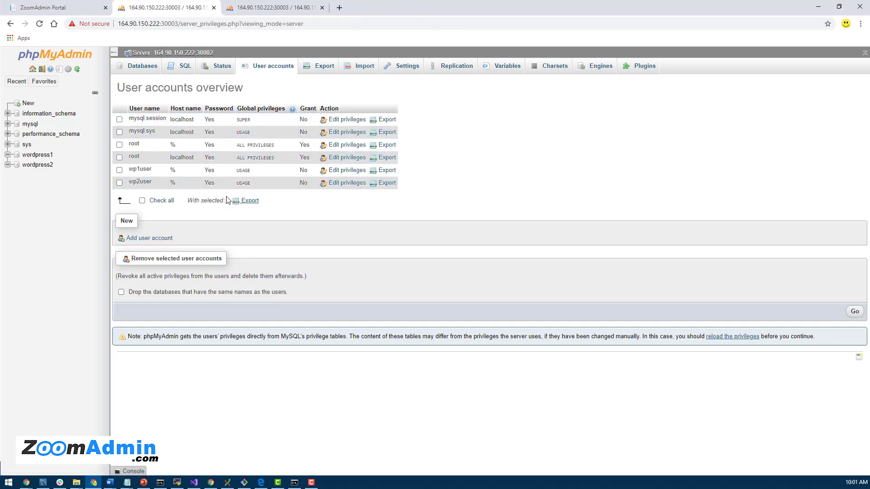
- Grant wp2user all privileges on the wordpress2 database
{"action": "left_click", "coordinate": [342, 184]}
{"action": "left_click", "coordinate": [160, 94]}
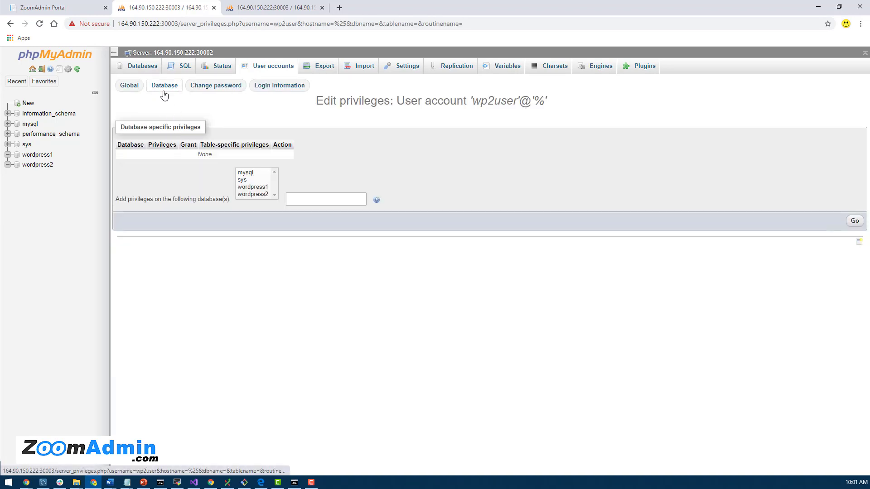
{"action": "left_click", "coordinate": [254, 195]}
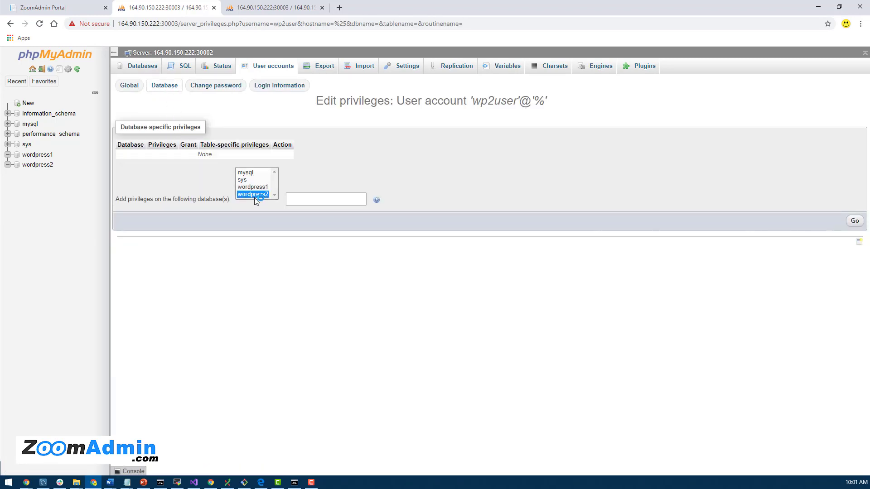
{"action": "left_click", "coordinate": [855, 223]}
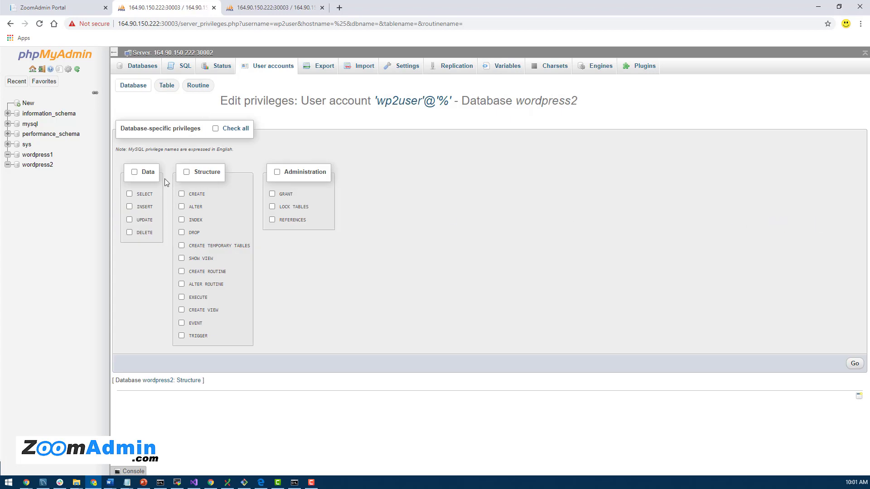
{"action": "left_click", "coordinate": [224, 129]}
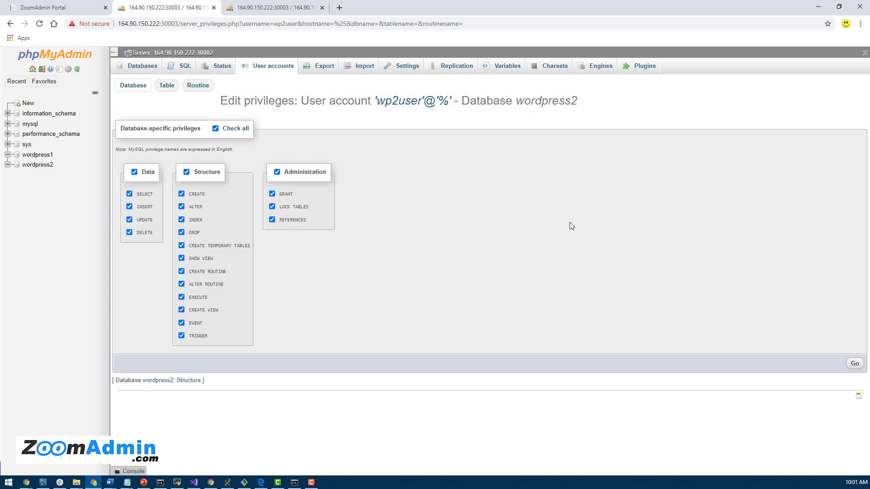
{"action": "left_click", "coordinate": [855, 364]}
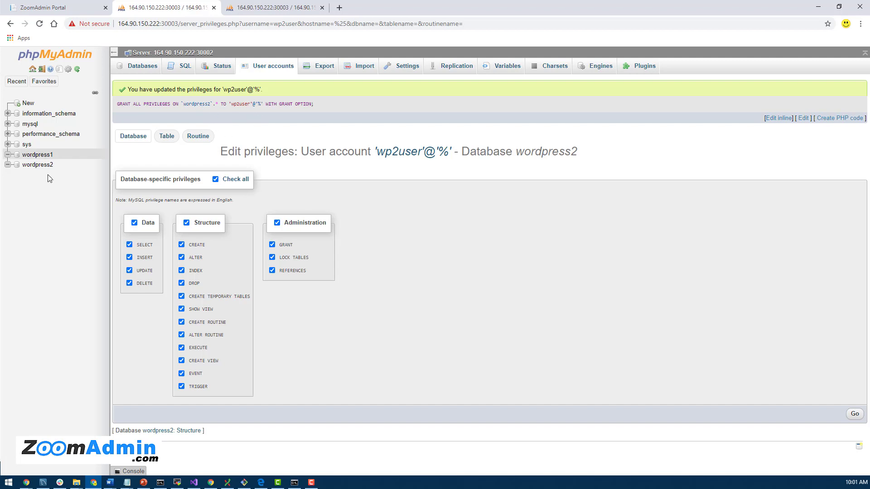
- Check the Privileges lists of wordpress1 and wordpress2 for wp1user and wp2user
{"action": "left_click", "coordinate": [41, 155]}
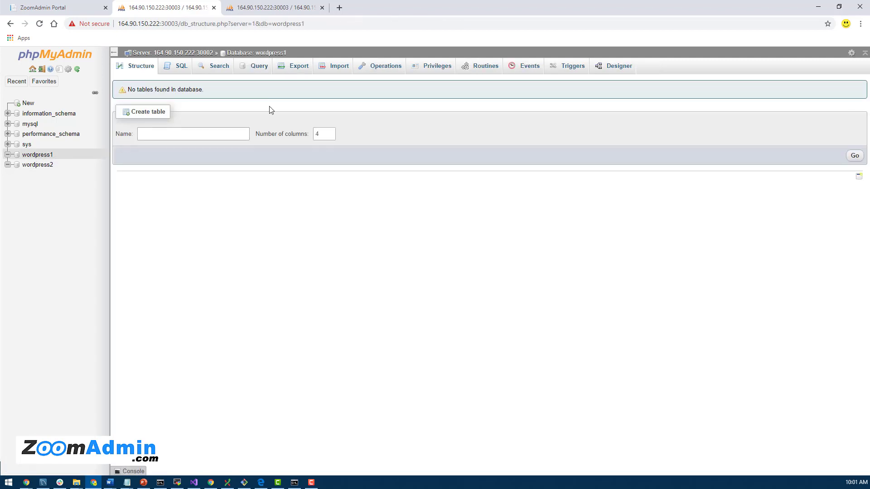
{"action": "left_click", "coordinate": [434, 68]}
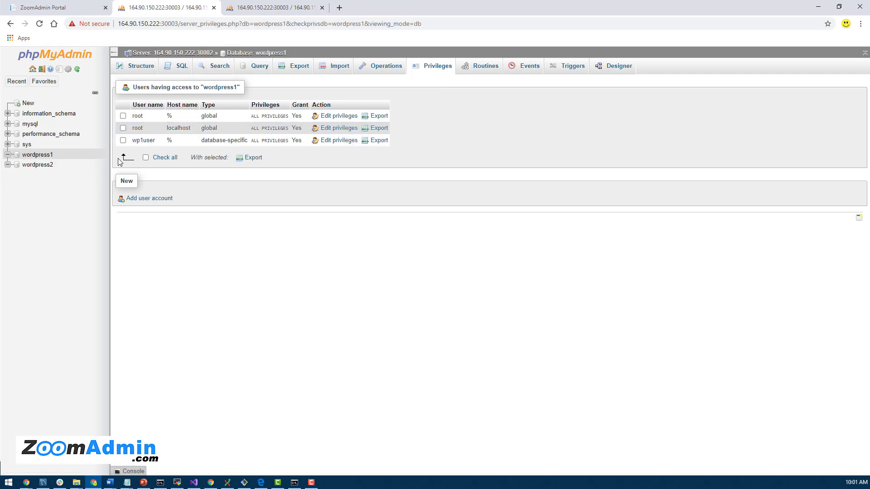
{"action": "left_click", "coordinate": [44, 155]}
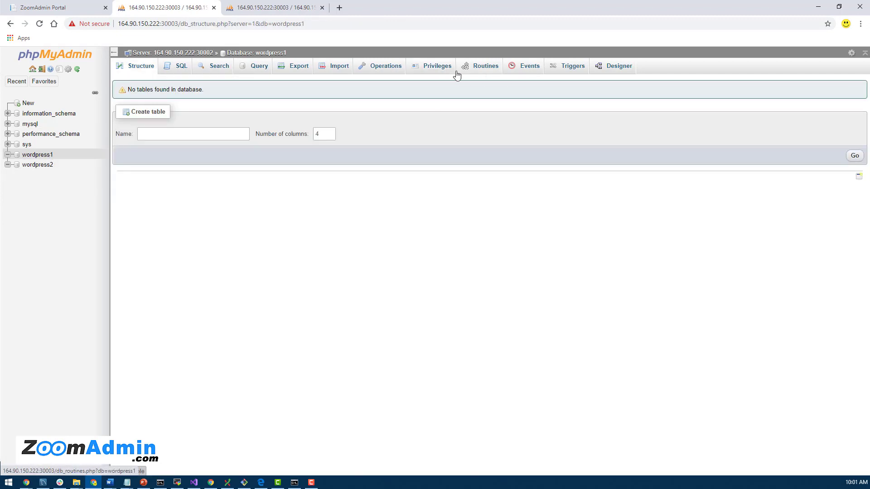
{"action": "left_click", "coordinate": [441, 73]}
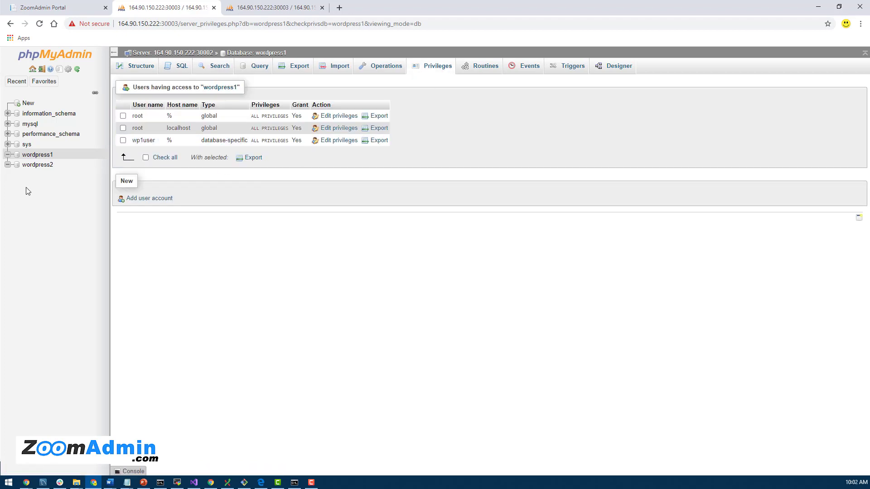
{"action": "left_click", "coordinate": [46, 165]}
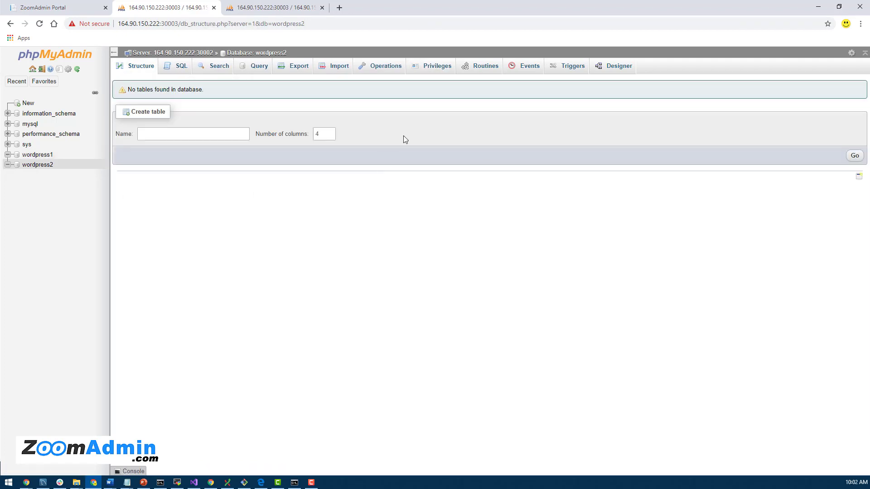
{"action": "left_click", "coordinate": [436, 69]}
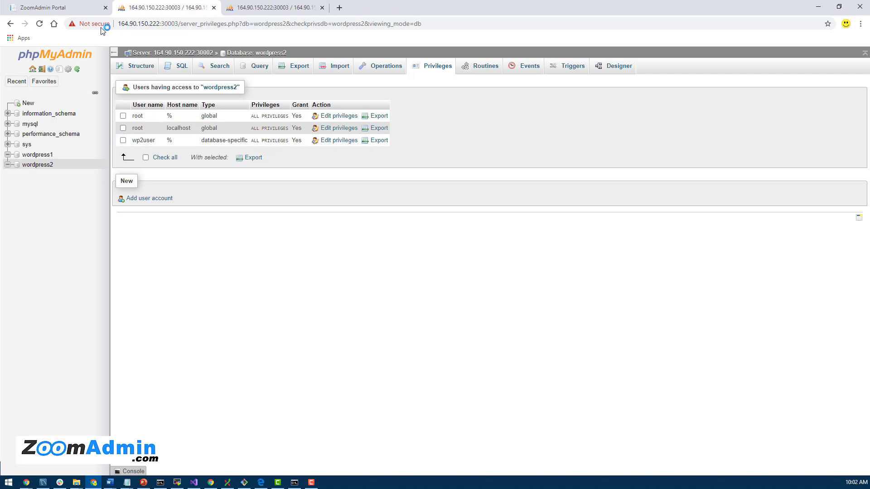
- Return to the ZoomAdmin portal and dismiss the mysql1 App Details dialog
{"action": "left_click", "coordinate": [38, 8]}
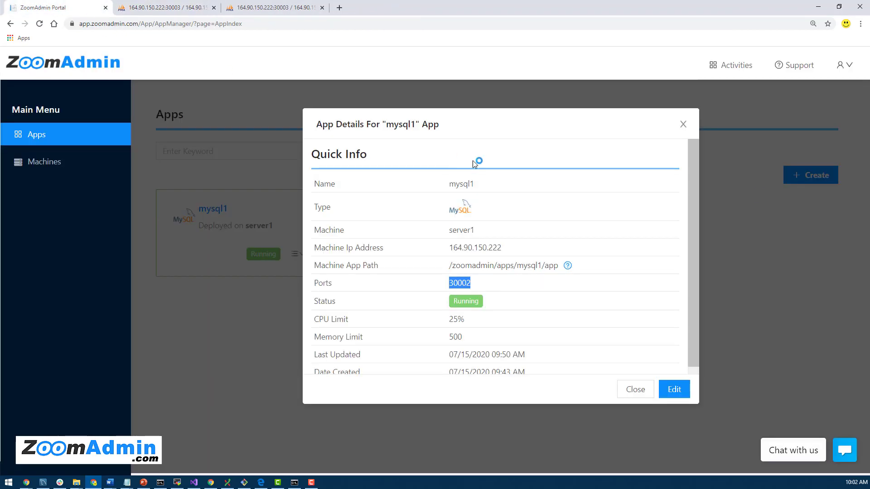
{"action": "left_click", "coordinate": [682, 124]}
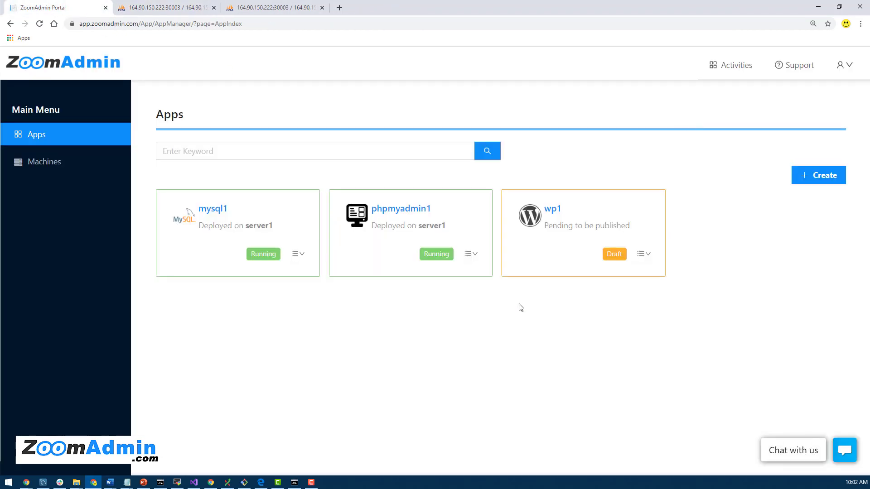